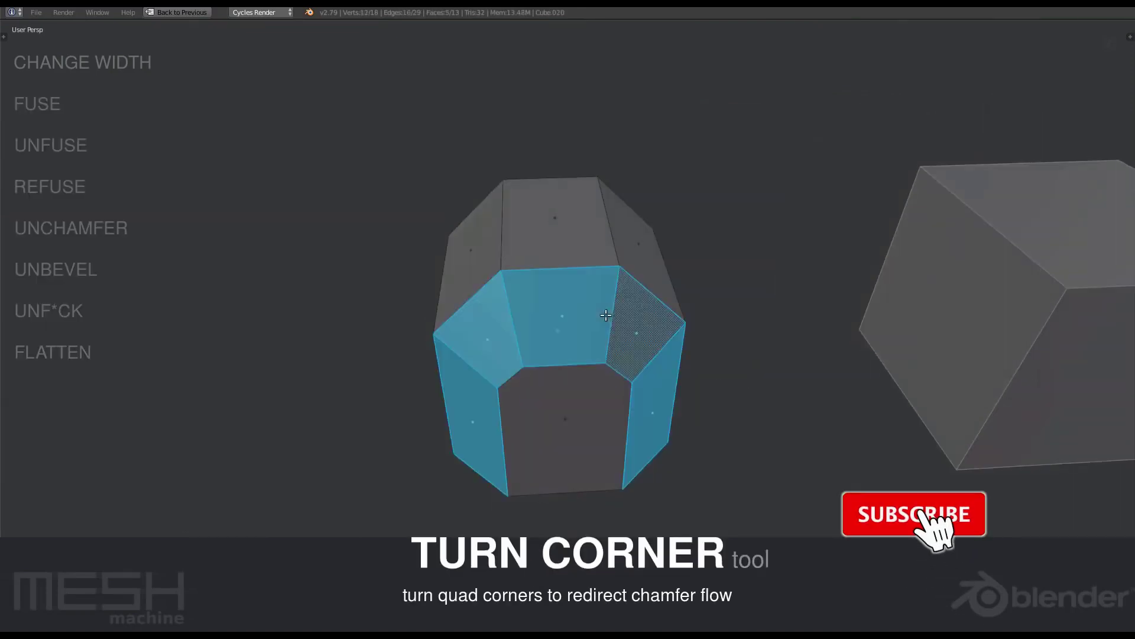
Step: Shrinkwrap the faces around the rounded-rectangle hole onto the sphere's stash with MESHmachine Conform
mouse_move(737, 351)
middle_mouse_down()
mouse_move(737, 393)
mouse_move(737, 342)
middle_mouse_up()
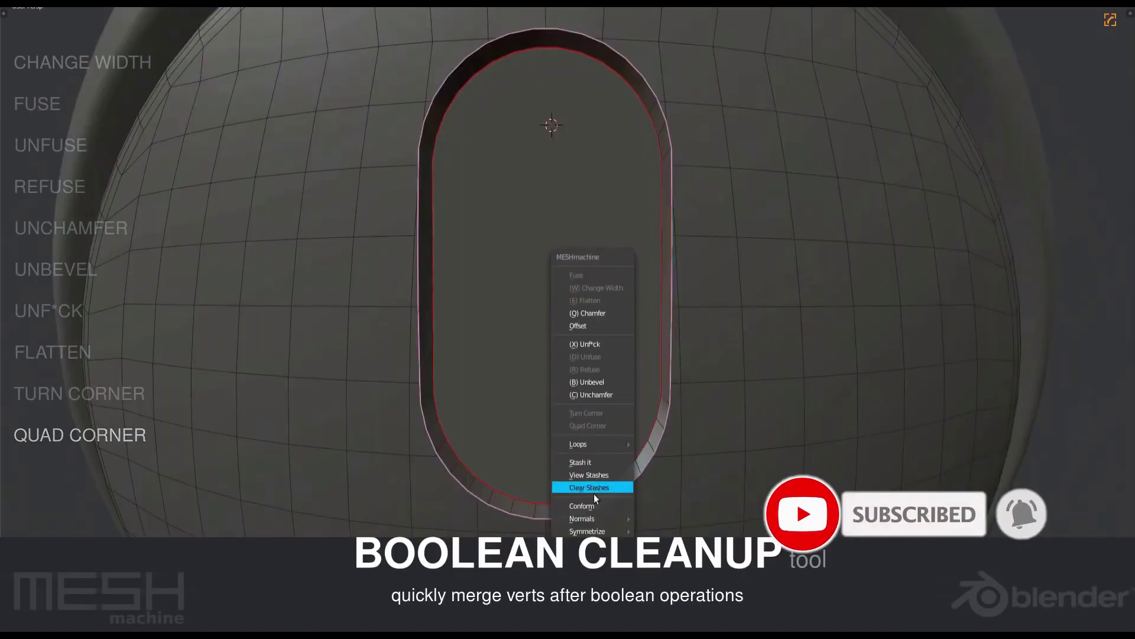
left_click(589, 543)
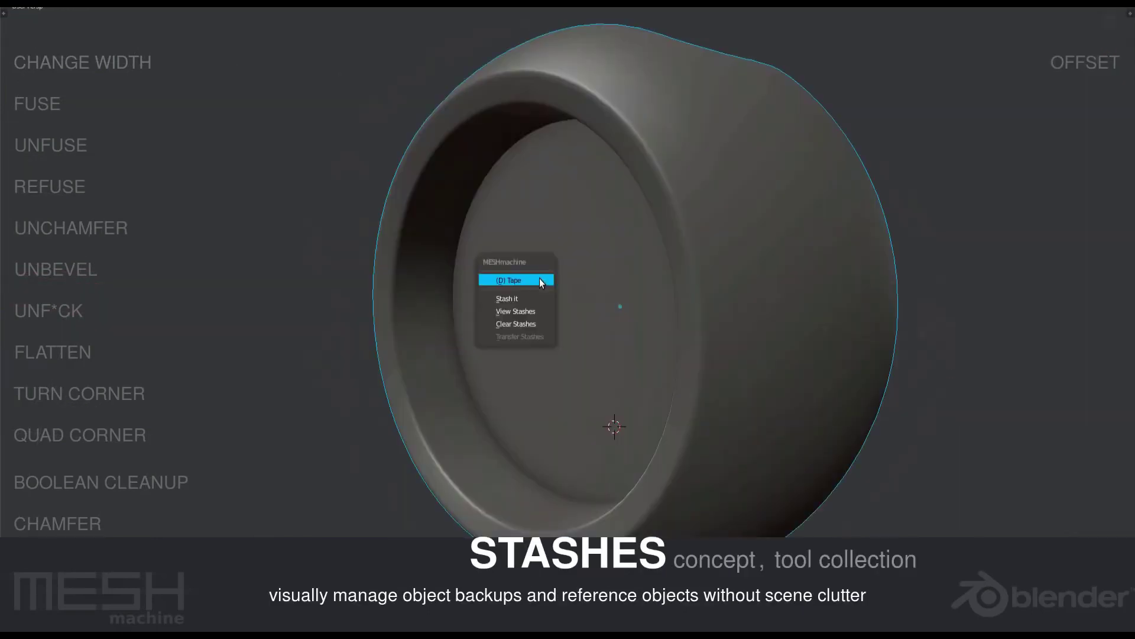
key("v")
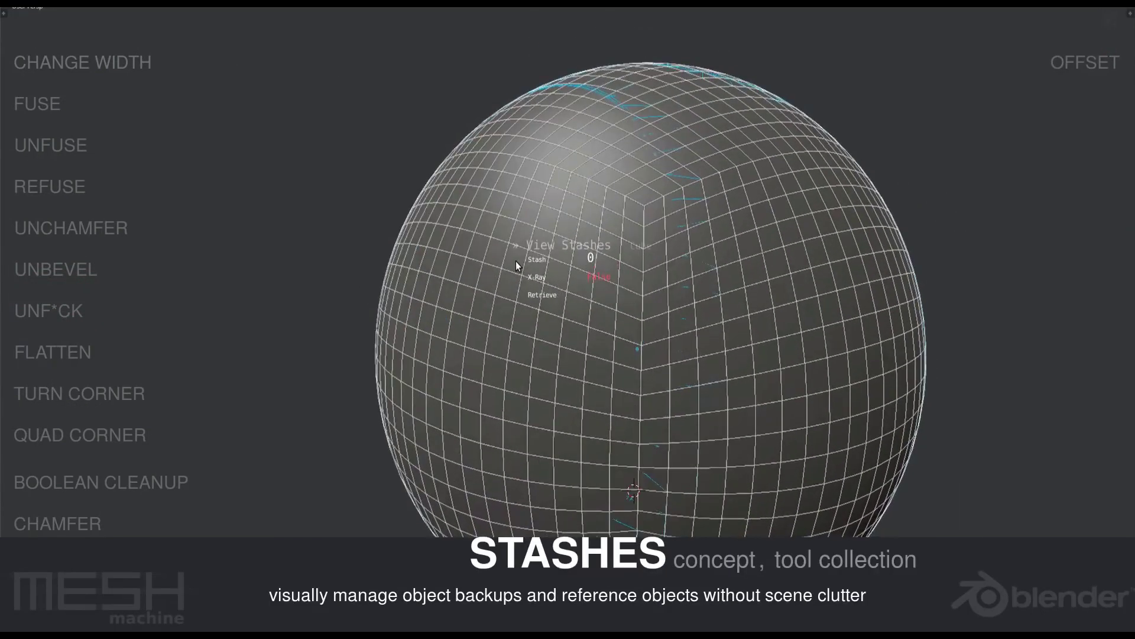
key("y")
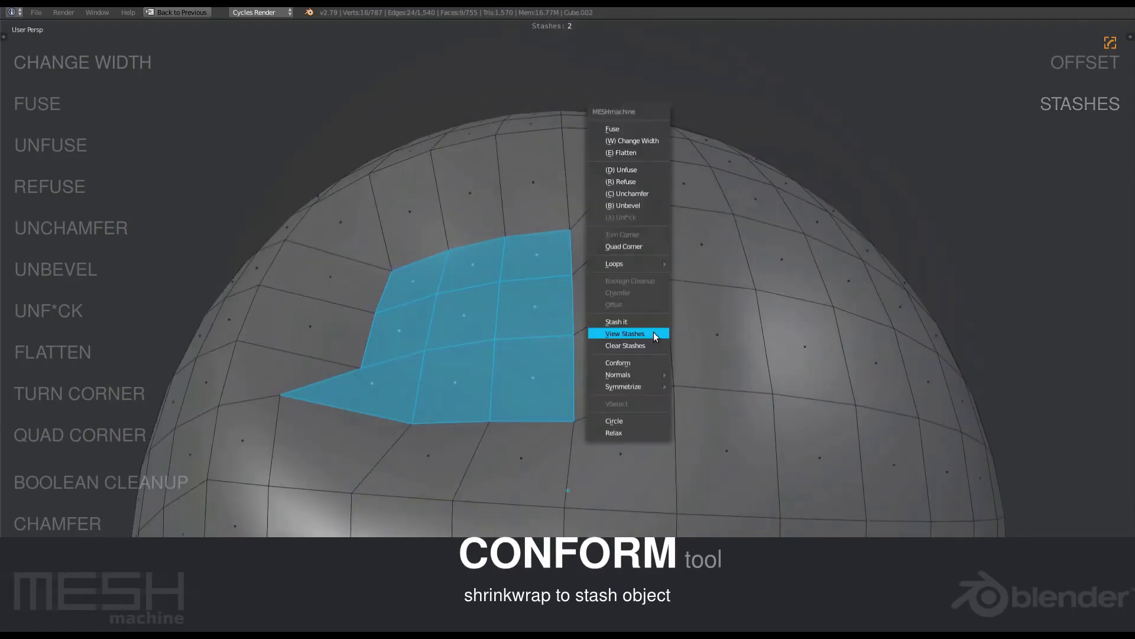
left_click(654, 331)
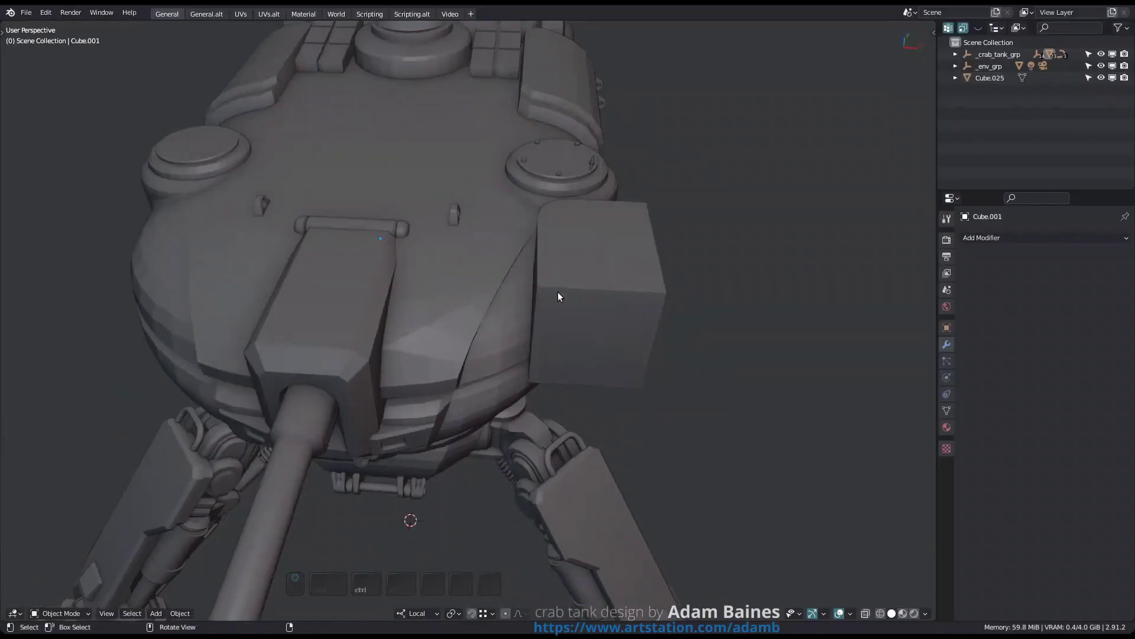
Step: Cut the box Cube.025 into the tank body Cube.001 with a Difference boolean
left_click(558, 293)
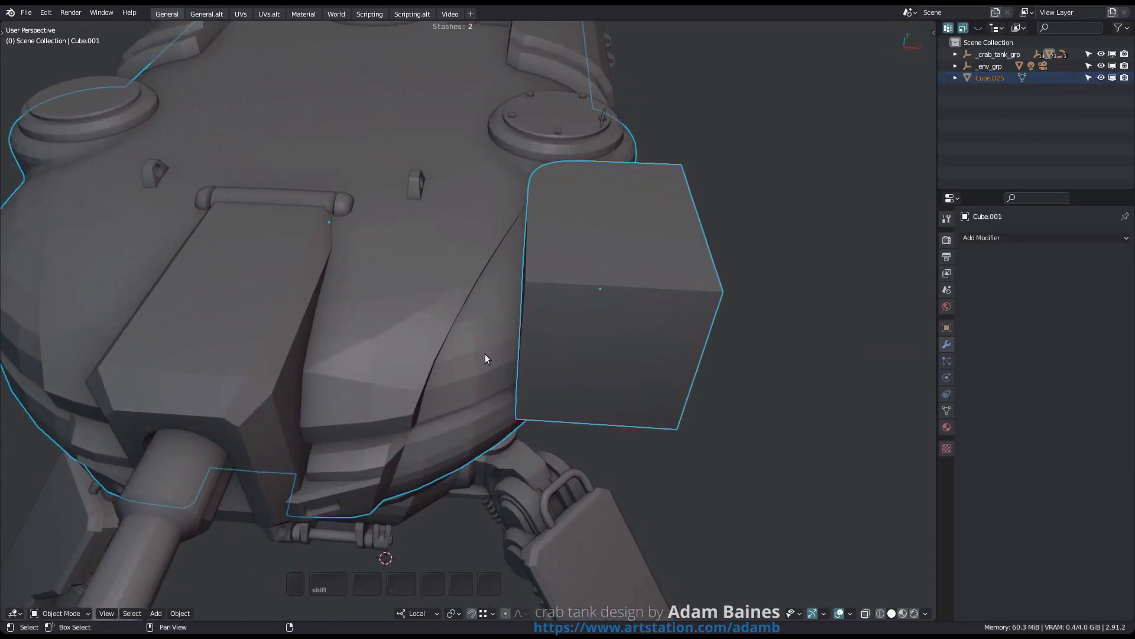
key("y")
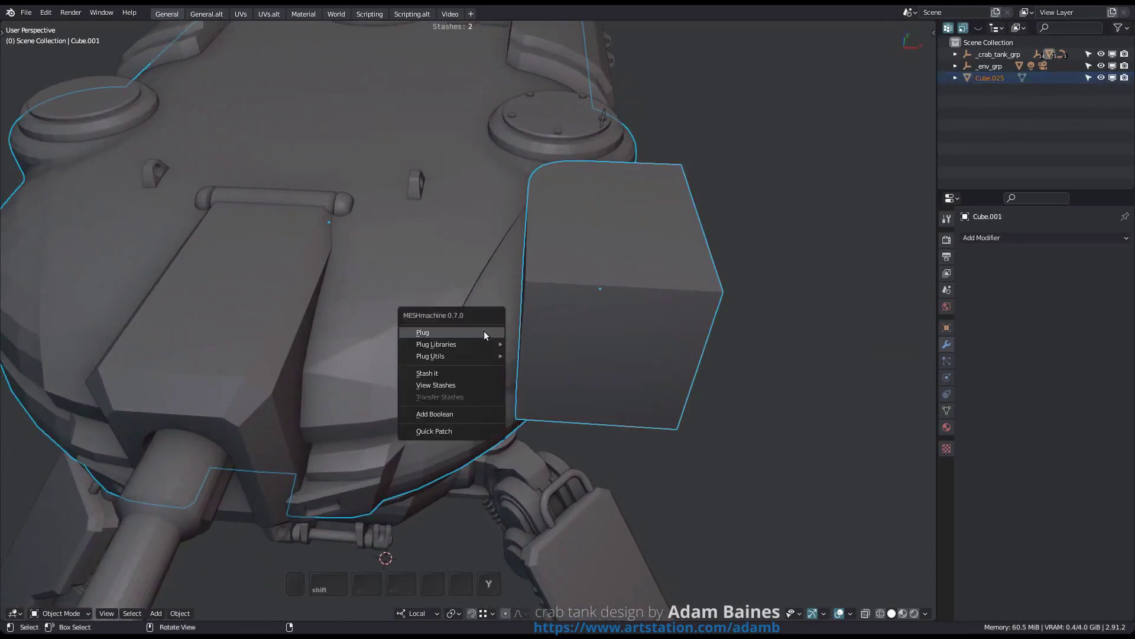
left_click(449, 410)
left_click(593, 359)
middle_click_drag(559, 372, 544, 296)
middle_click_drag(473, 295, 551, 328)
Step: Undo the cut and re-add the Cube.025 Difference boolean
key("ctrl+z")
key("y")
left_click(565, 313)
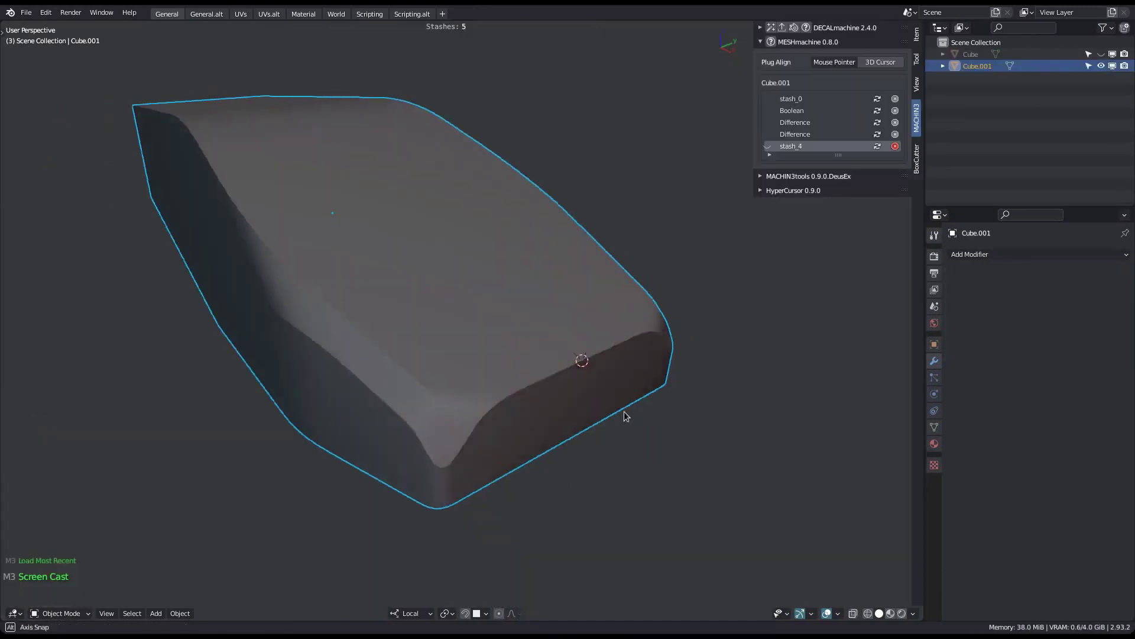
Step: Reveal the hidden box and split body Cube.001 with it using a Split boolean
middle_click_drag(623, 410, 587, 431)
key("alt+h")
left_click(534, 362)
left_click(561, 404, "shift")
key("y")
scroll(561, 404, "up", 2)
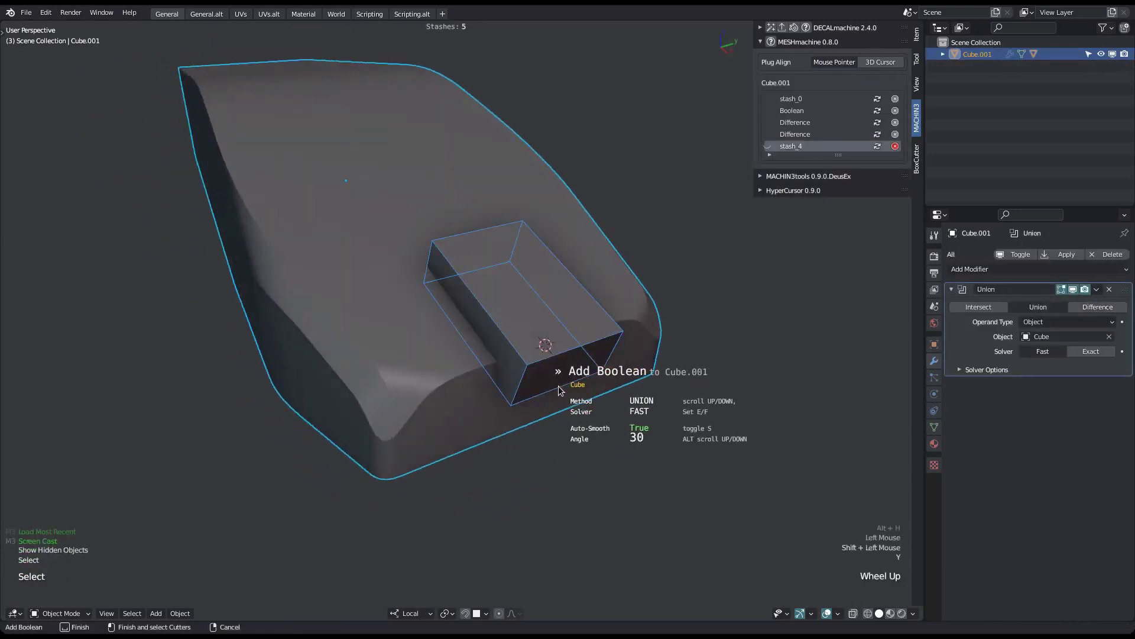
scroll(563, 408, "up", 1)
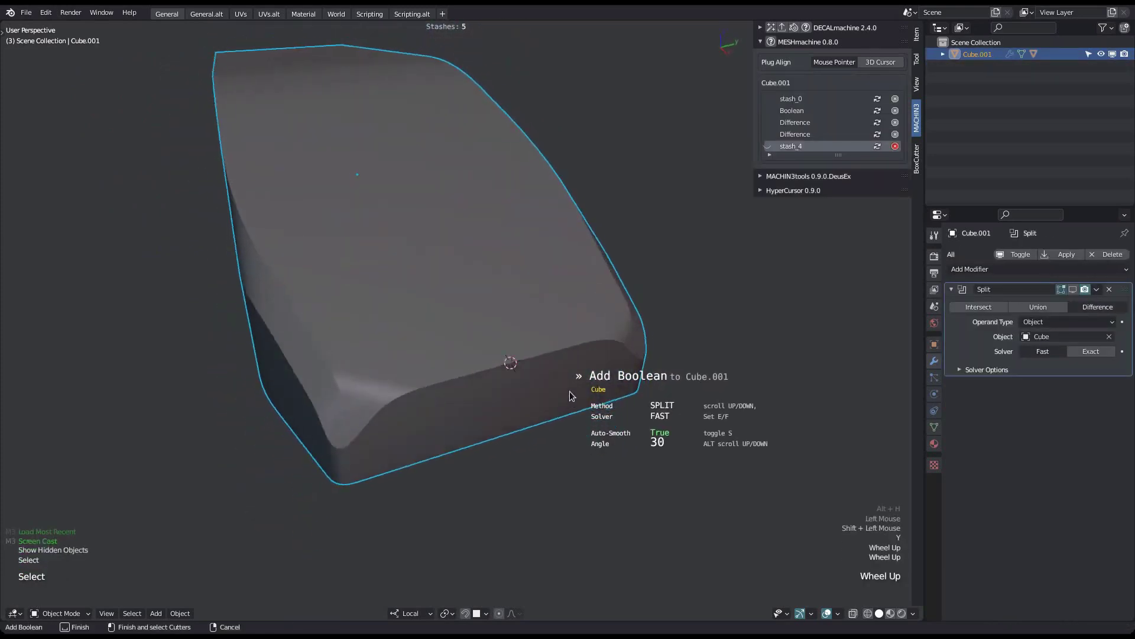
key("space")
Step: Move the split-off piece Cube.003 up and to the right of the body
left_click(522, 366)
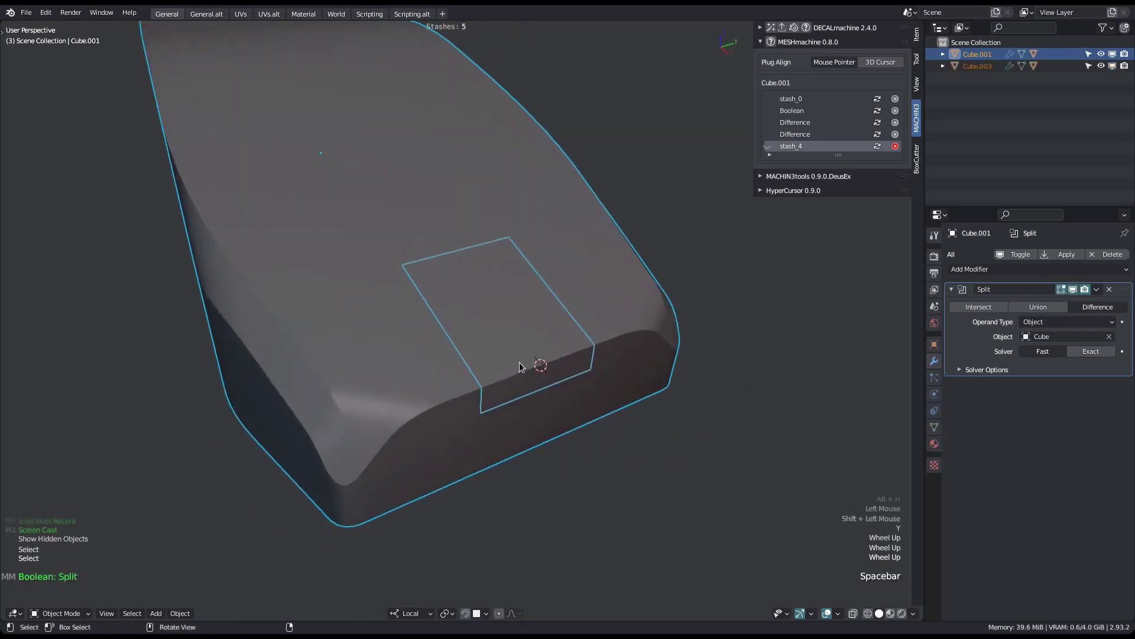
left_click(977, 54)
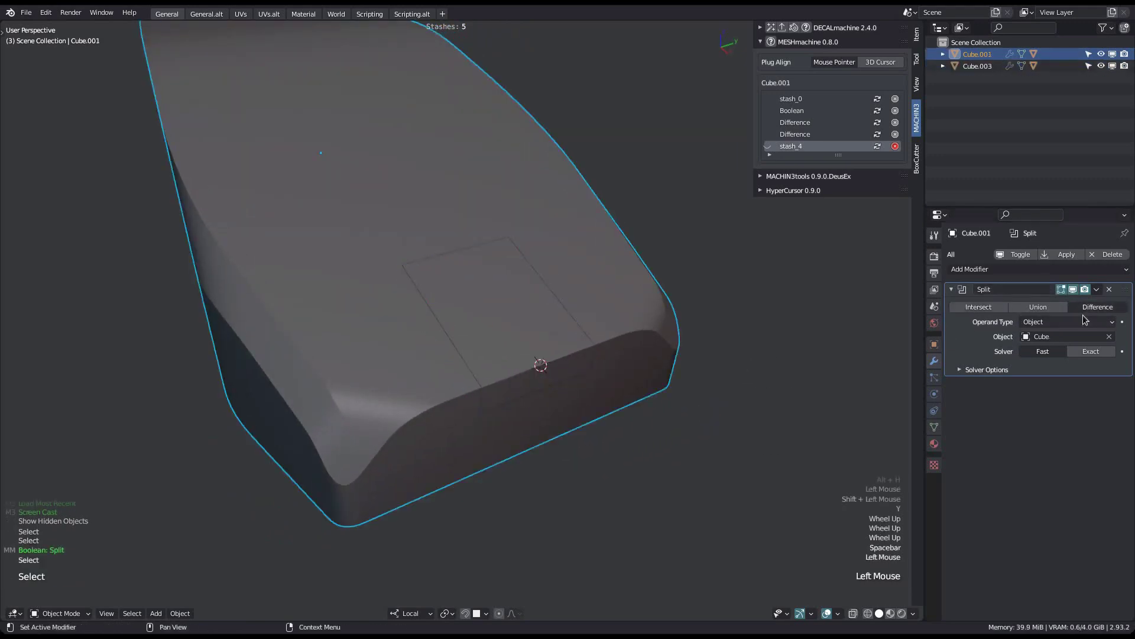
left_click(934, 427)
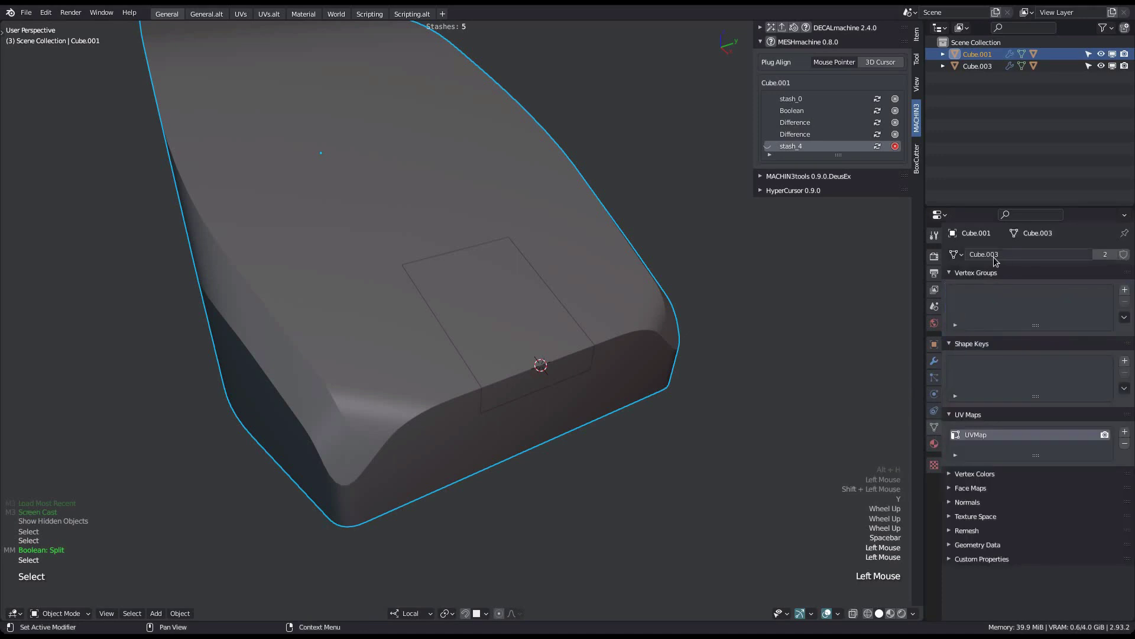
left_click(591, 346)
key("g")
left_click(653, 347)
Step: Reveal the cutter box, drop it inside the hole, and realign Cube.003 with the body
key("alt+h")
key("a")
left_click(680, 269)
key("g")
left_click(497, 434)
left_click(520, 286)
left_click(592, 177, "shift")
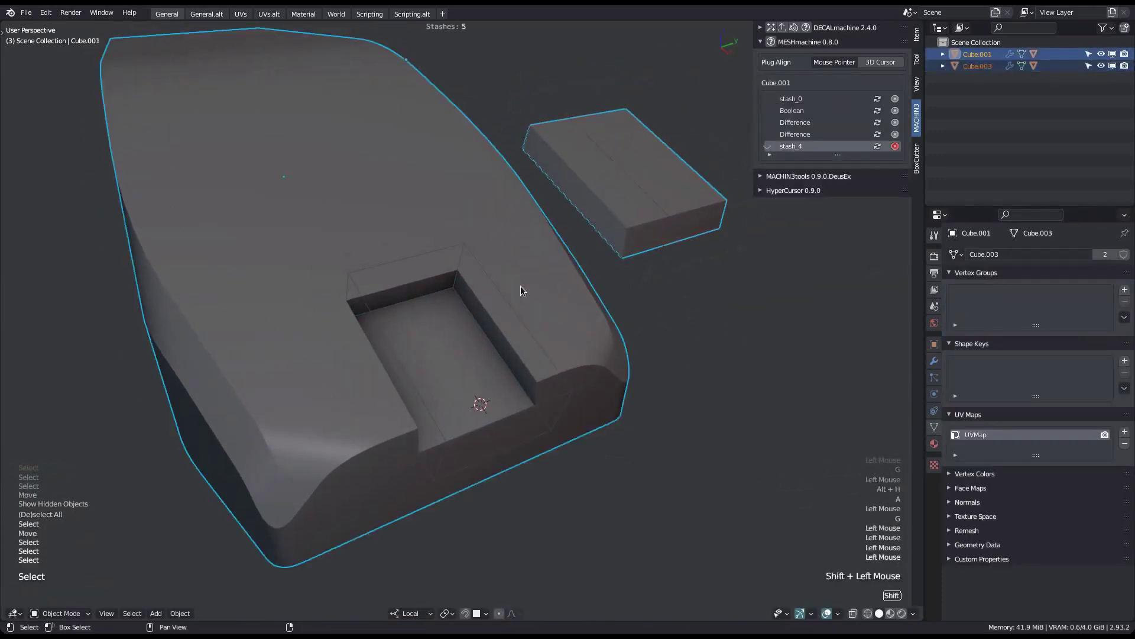
key("alt+a")
key("a")
key("w")
Step: Isolate Cube.001 and bevel its sharp edge loop
scroll(509, 320, "up", 1)
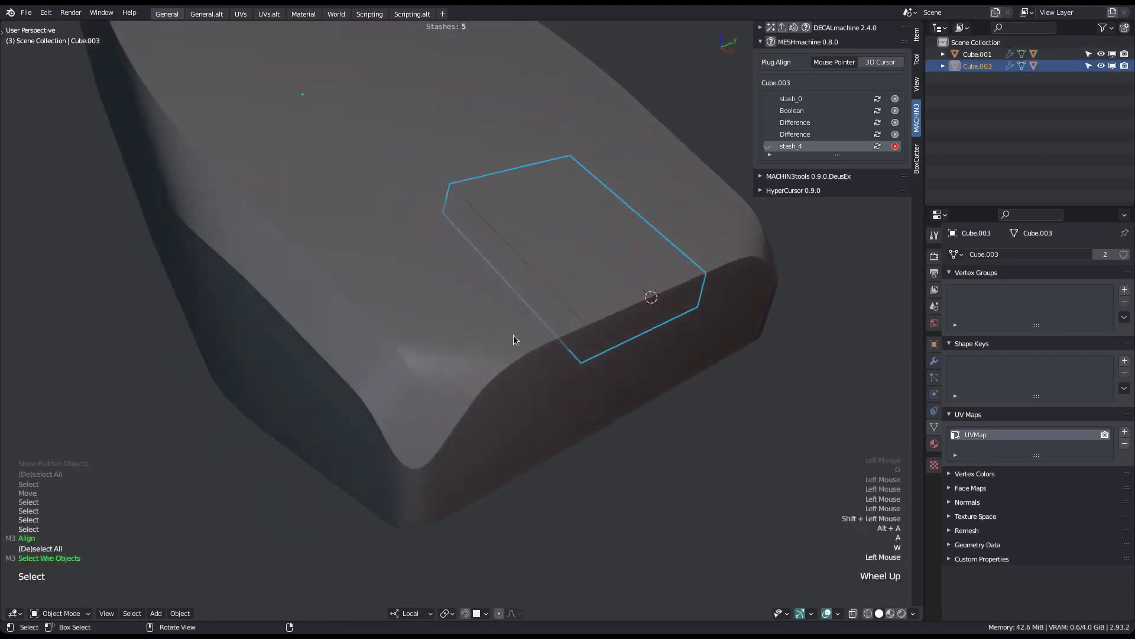
left_click(515, 373)
key("ctrl+f")
key("Tab")
left_click(664, 274)
left_click(545, 314, "alt")
key("ctrl+b")
left_click(561, 339)
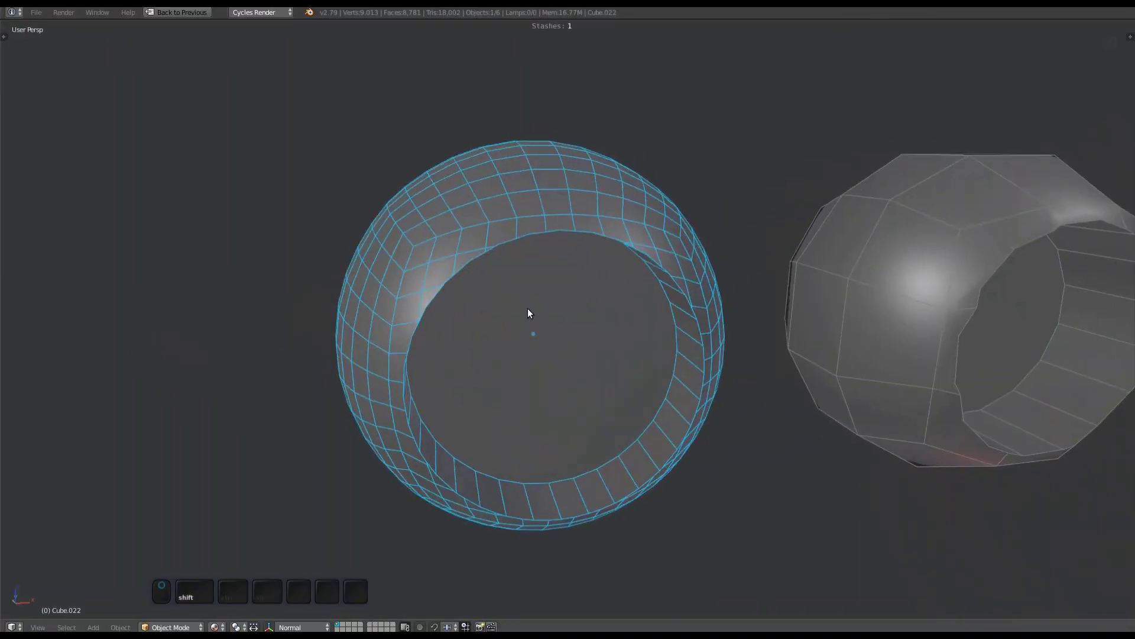
Step: Select the cap bounded by the sphere's circular seam and merge its seam vertices with Boolean Cleanup
key("Tab")
middle_click_drag(598, 314, 570, 335)
key("l")
key("y")
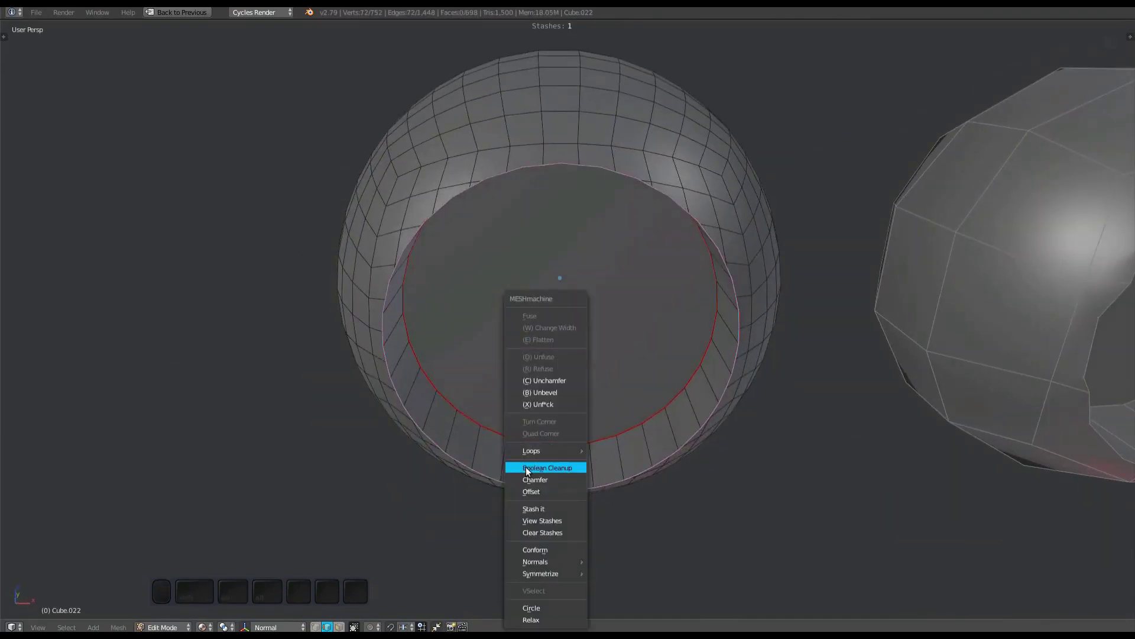
left_click(553, 468)
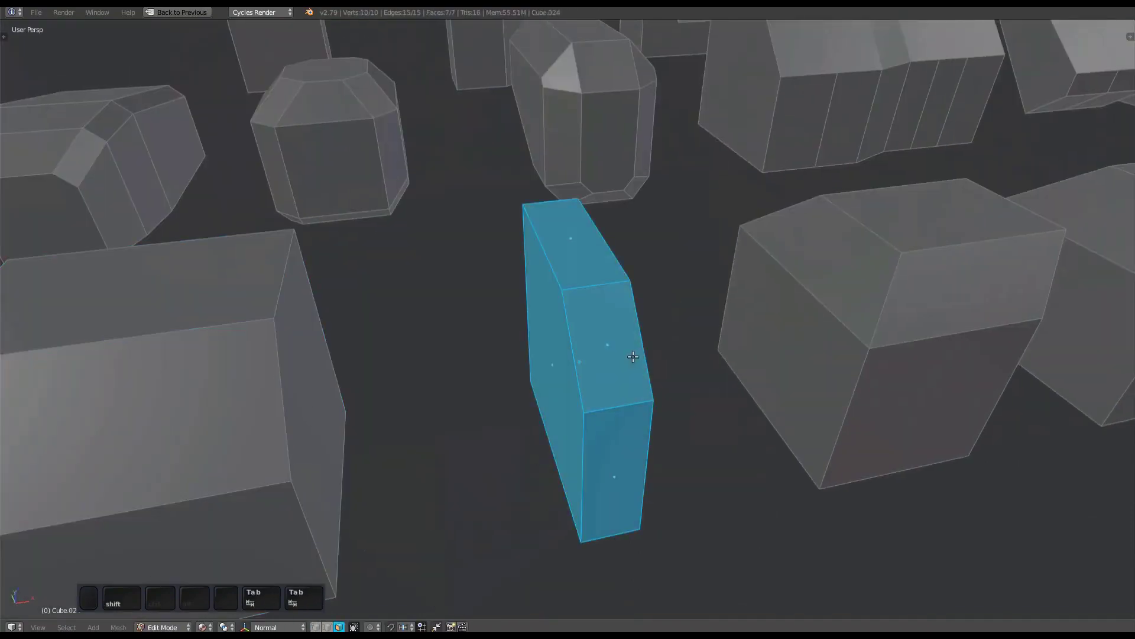
Step: Narrow the chamfer on Cube.024 with Change Width, reversing the direction
key("y")
left_click(679, 328)
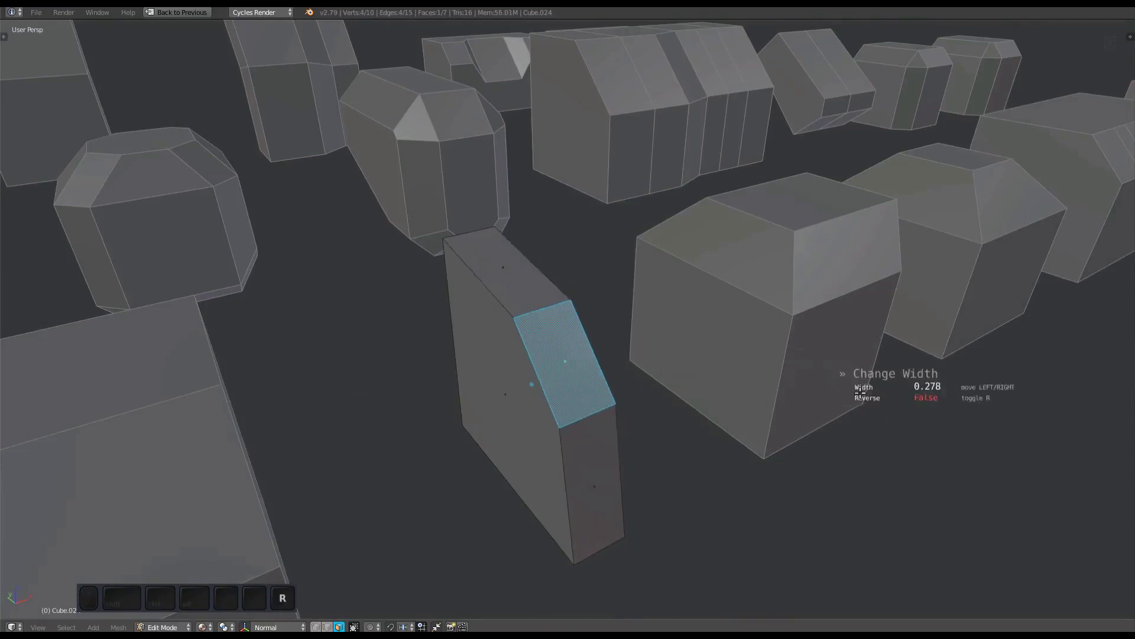
key("r")
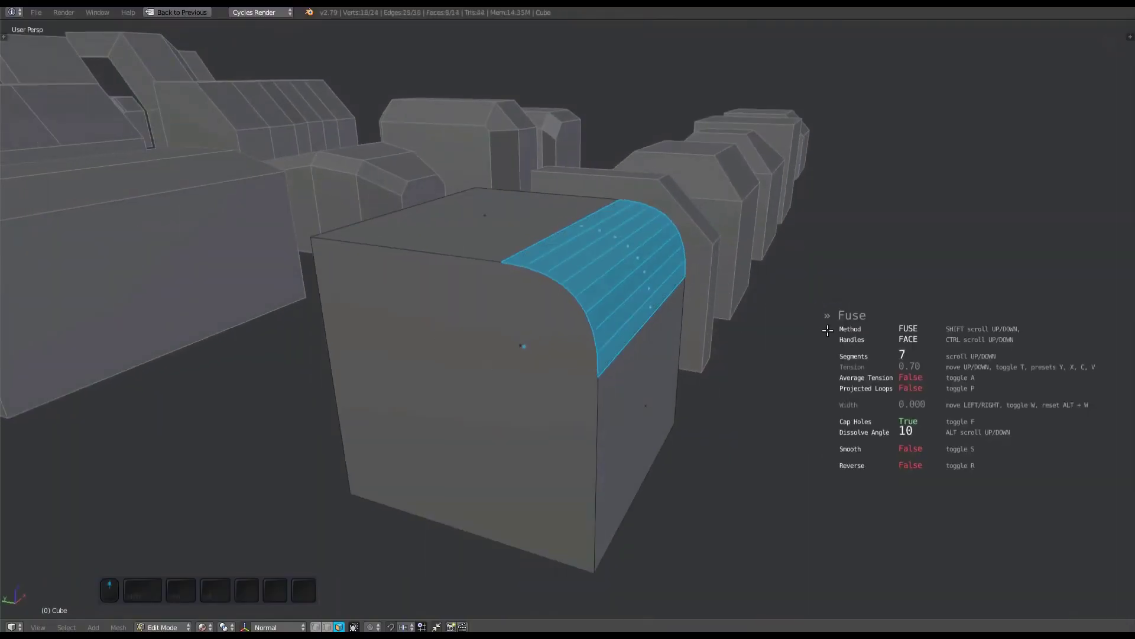
scroll(827, 330, "down", 8)
Step: Fuse Cube.024's chamfer face into an 11-segment rounded bevel with Reverse on
key("Tab")
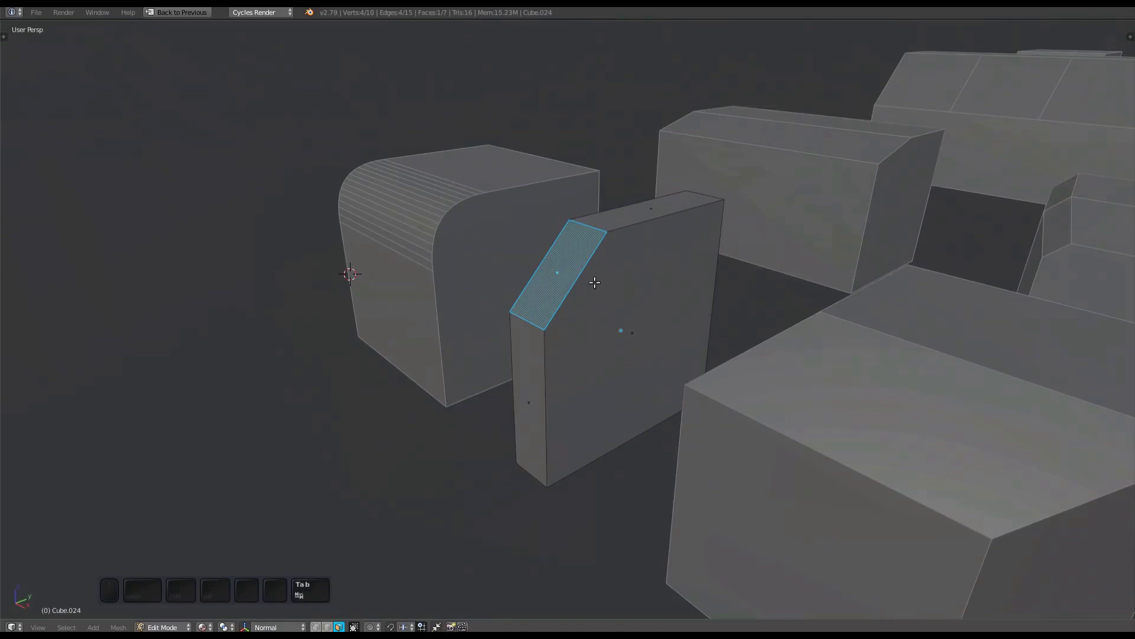
key("y")
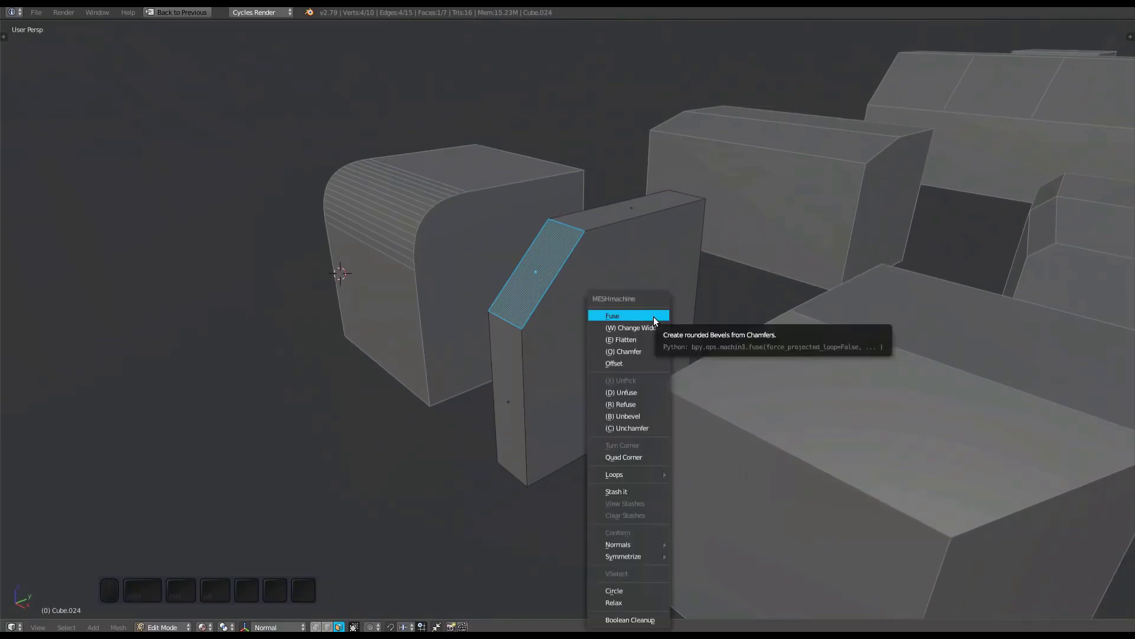
left_click(654, 318)
middle_click_drag(655, 318, 87, 350)
key("r")
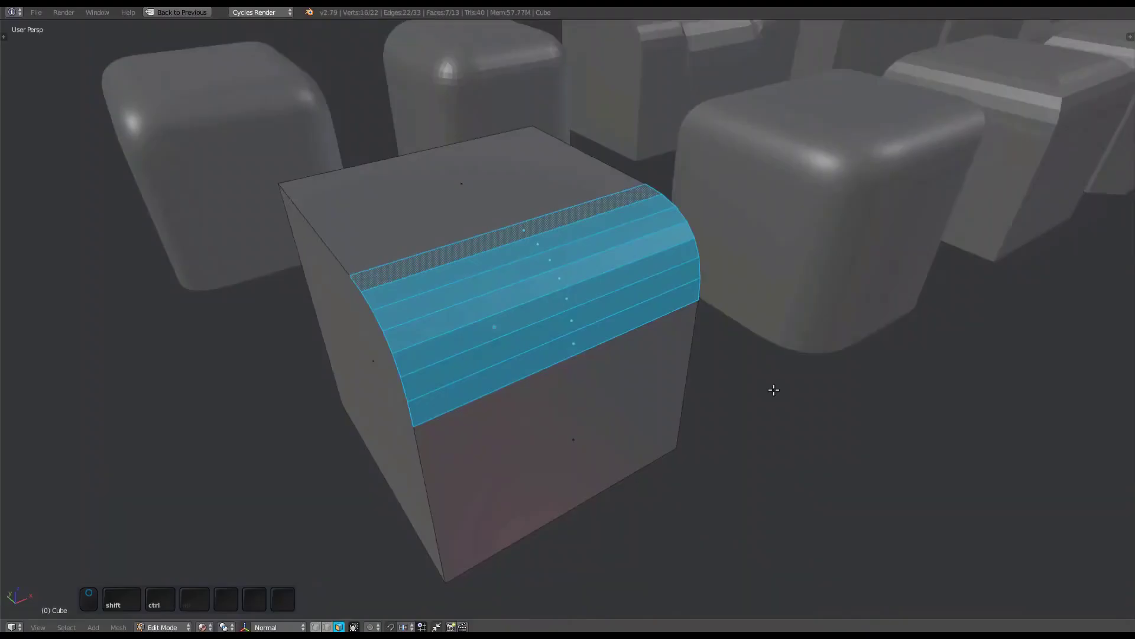
Step: Unfuse the rounded cube's bevel back to a flat chamfer, marking sharp edges
key("q")
middle_click_drag(774, 390, 812, 379)
left_click(788, 357)
key("s")
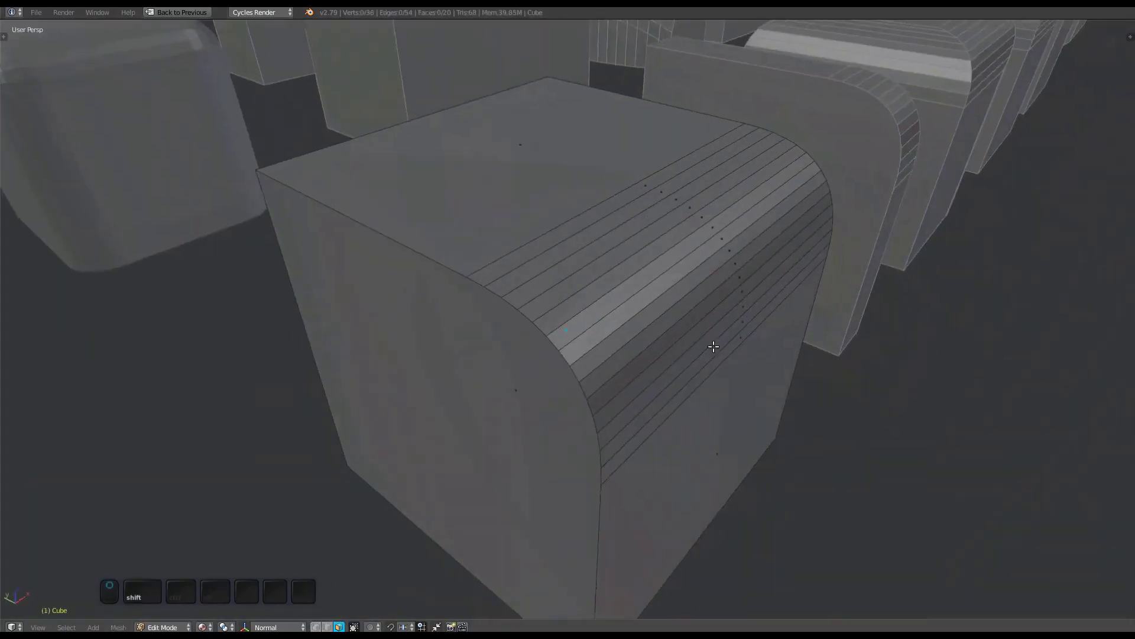
Step: Refuse another cube's bevel strip with fewer segments
key("l")
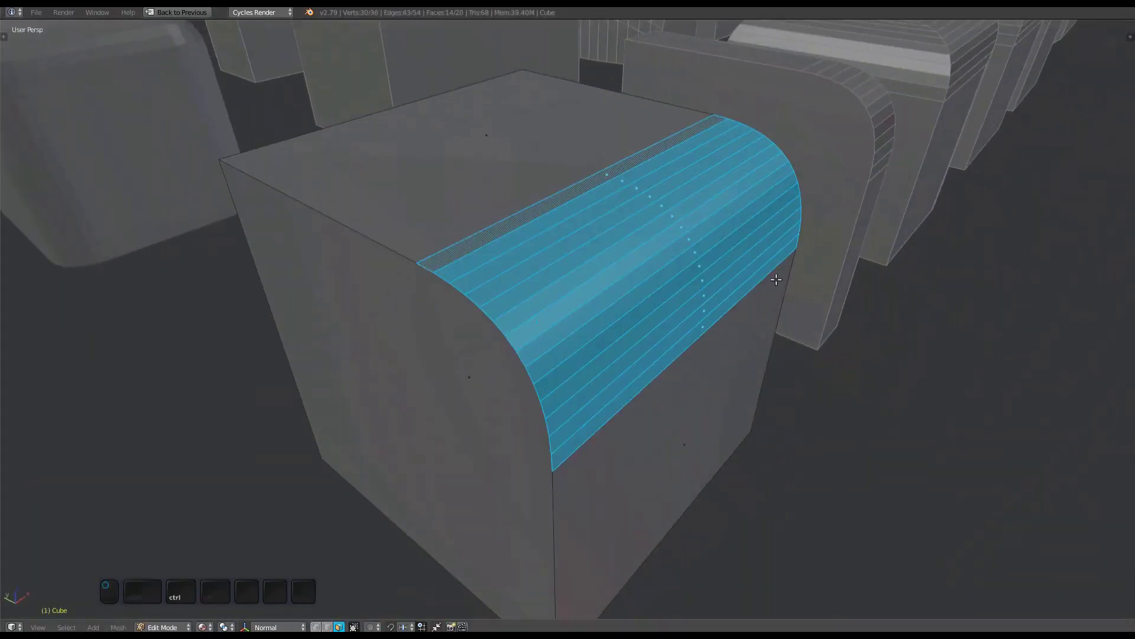
key("y")
left_click(855, 369)
middle_click_drag(855, 369, 849, 337)
scroll(841, 337, "down", 4)
left_click(841, 336)
Step: Unfuse the bevel strip to a flat chamfer, then fuse it into an 8-segment bevel
key("a")
key("l")
key("y")
left_click(847, 349)
key("y")
left_click(848, 304)
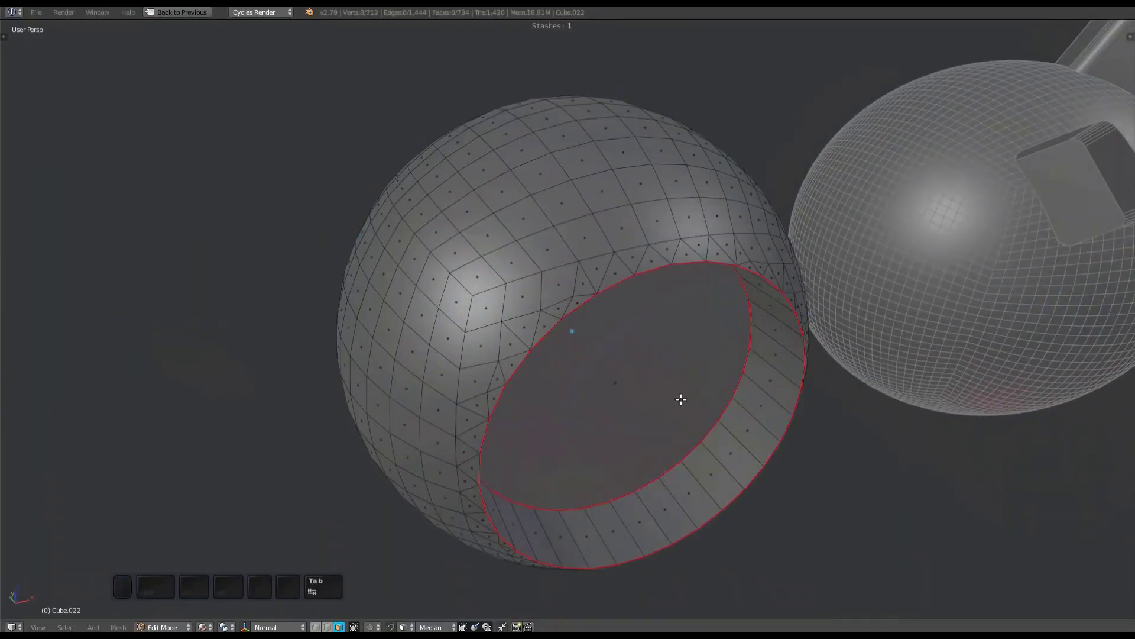
Step: Adjust the last operation's options and unchamfer the bowl's rim faces into one loop
middle_click_drag(678, 393, 558, 332)
middle_click_drag(467, 332, 694, 301)
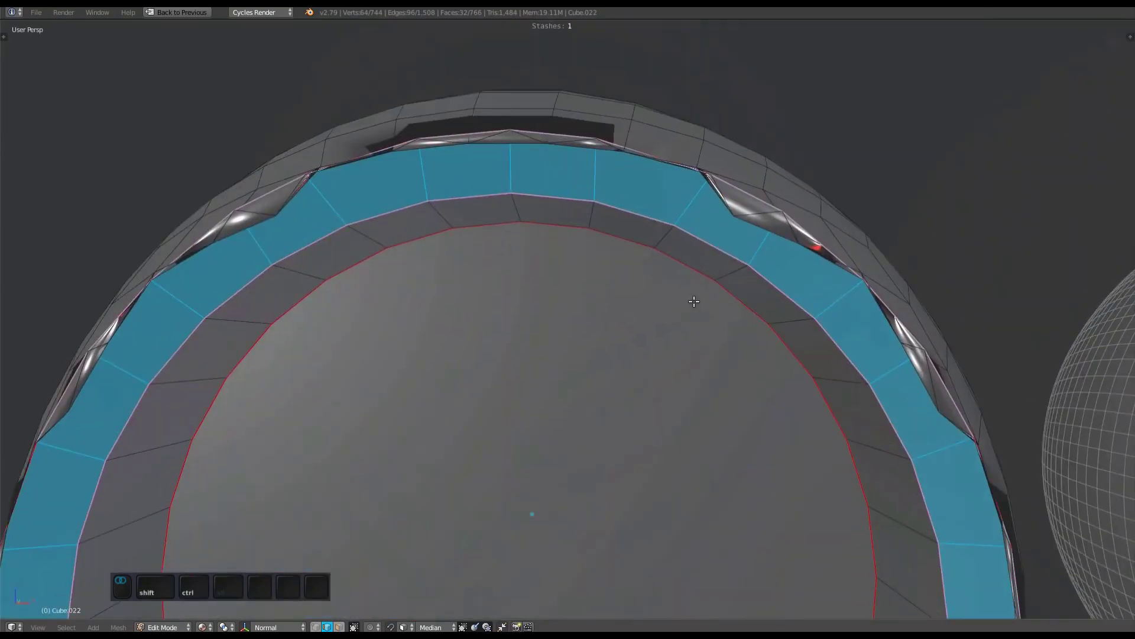
key("F6")
left_click(672, 474)
scroll(598, 471, "down", 5)
middle_click_drag(598, 472, 486, 317)
key("shift+y")
Step: Chamfer the rim loop at width 0.199 on side A with Merge Perimeter on
key("y")
left_click(465, 308)
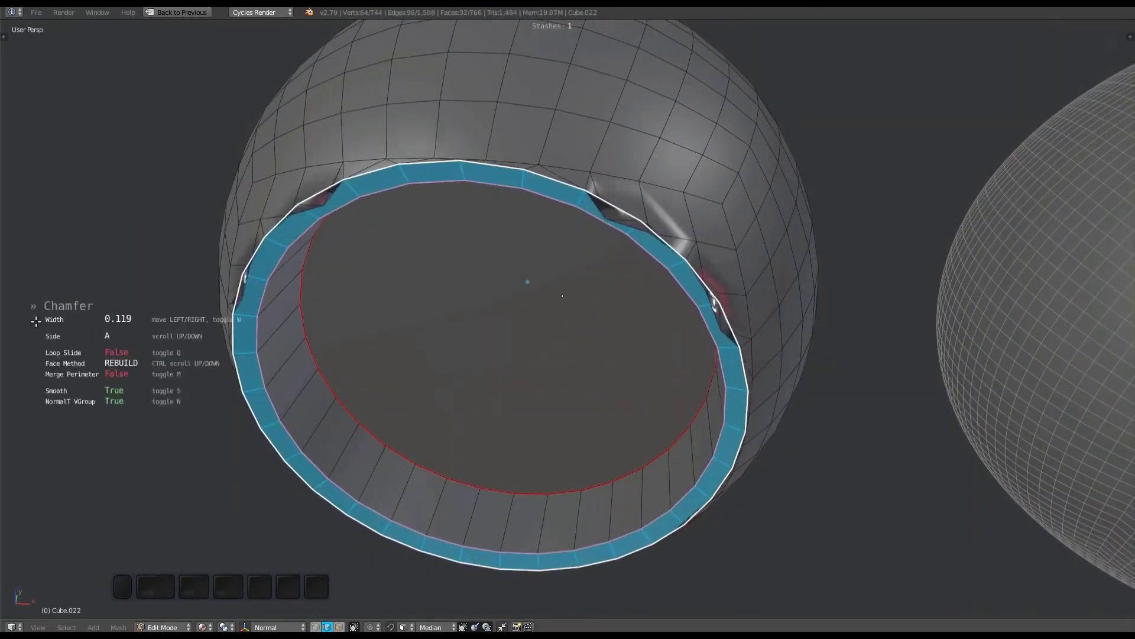
middle_click_drag(506, 341, 498, 169)
scroll(499, 297, "down", 1)
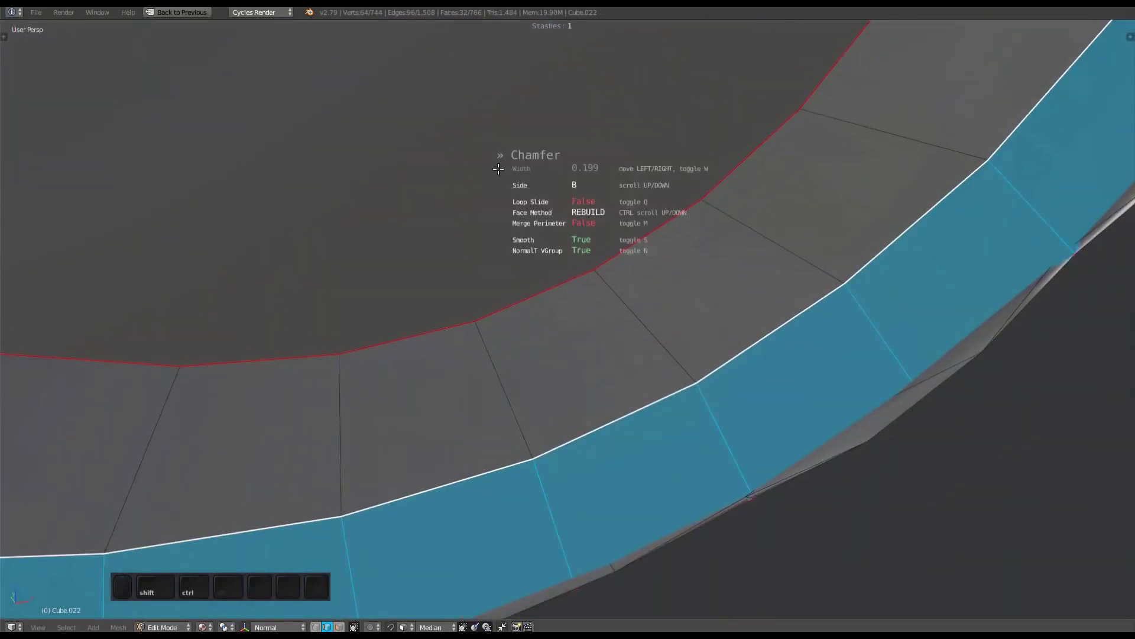
middle_click_drag(468, 164, 466, 331, "ctrl+shift")
key("q")
key("m")
scroll(436, 278, "up", 1)
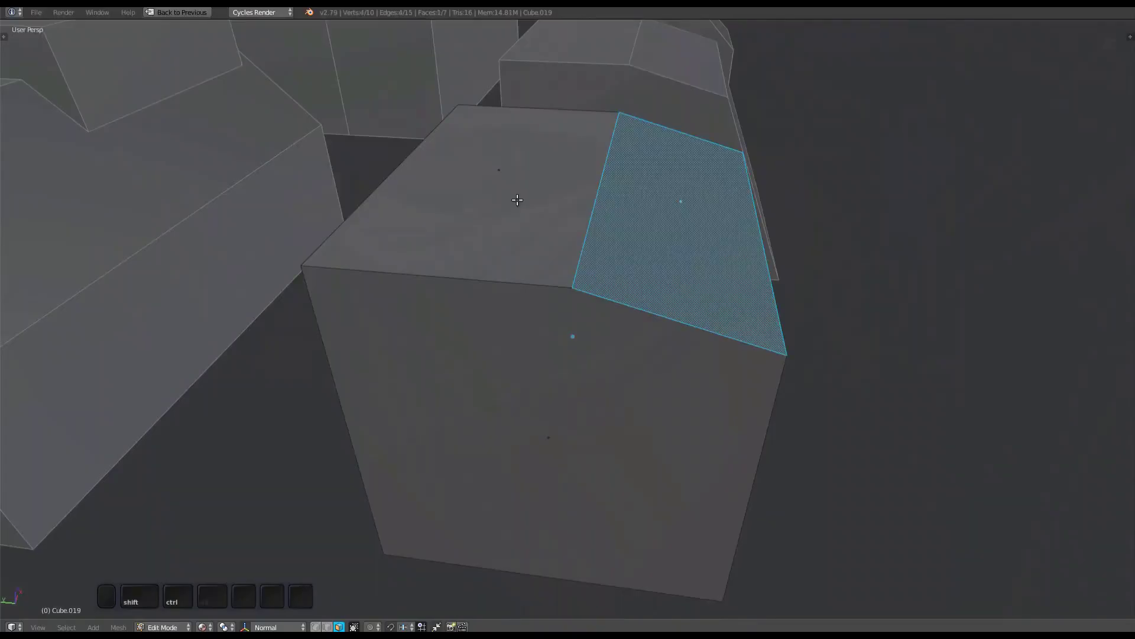
Step: Flatten the box's two sloped top faces into one plane, keeping Dissolve on
left_click(517, 200, "shift")
middle_click_drag(517, 200, 842, 254)
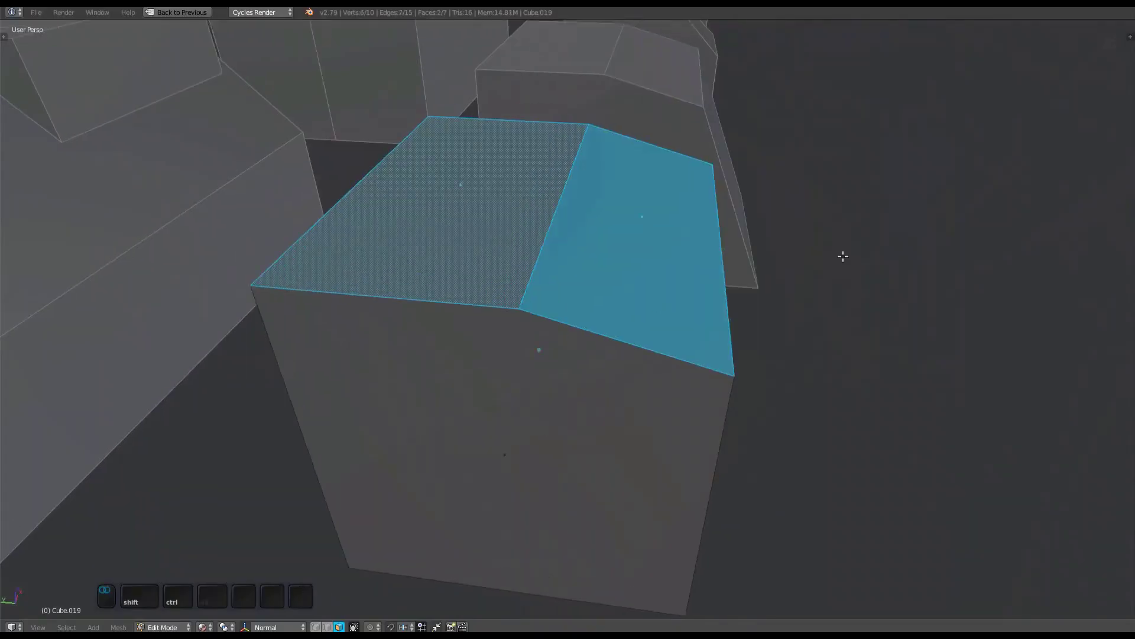
scroll(852, 260, "up", 2)
key("y")
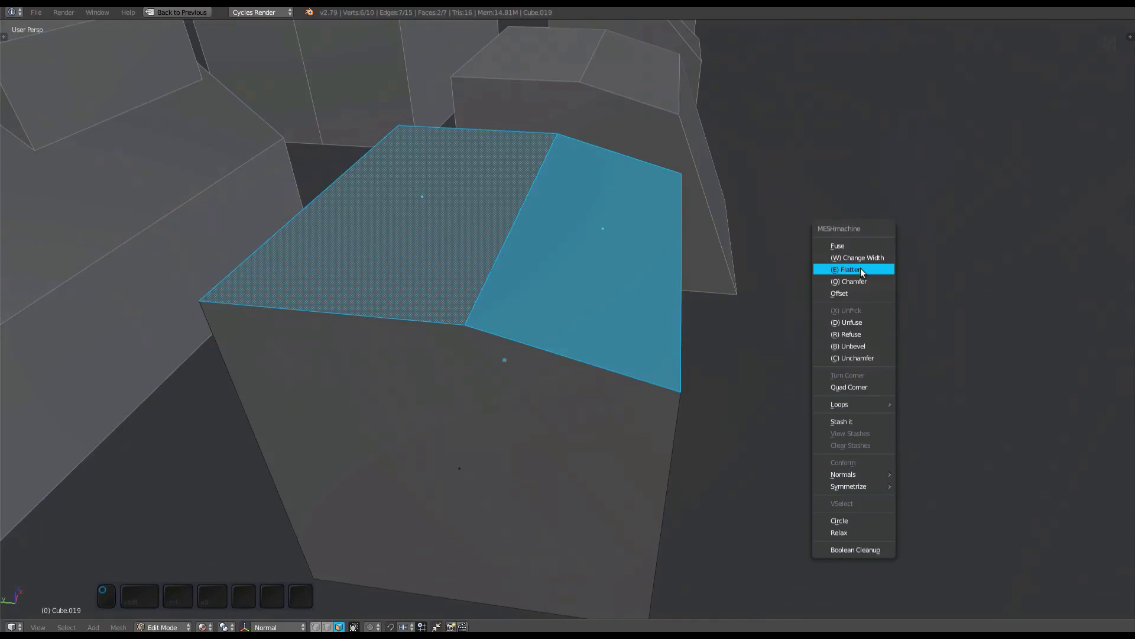
left_click(861, 270)
middle_click_drag(861, 268, 862, 295)
key("d")
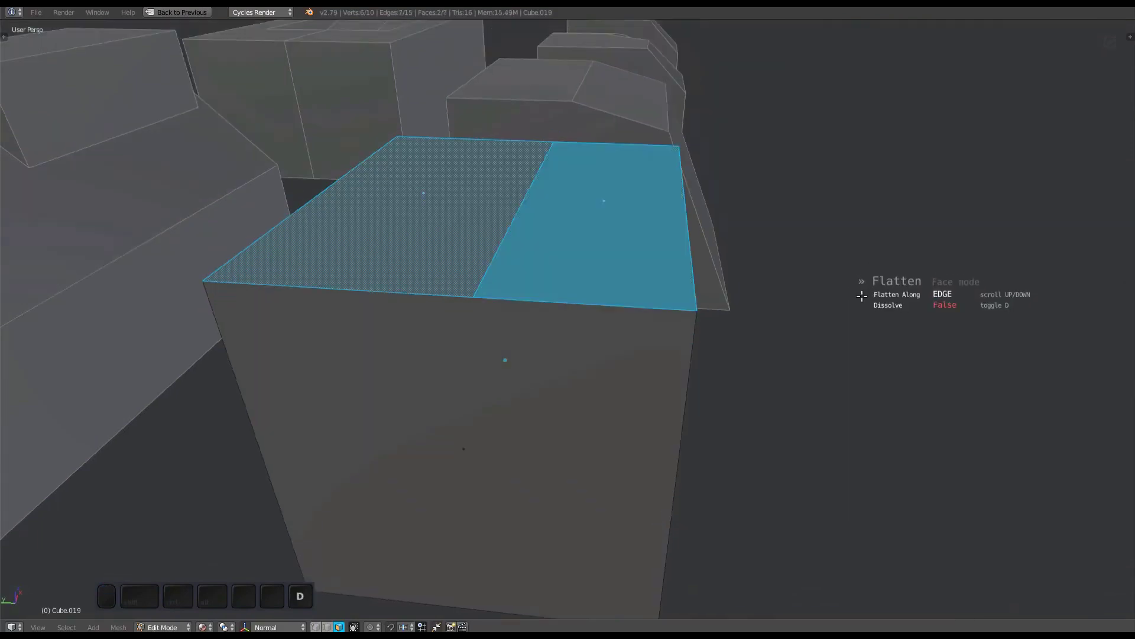
key("d")
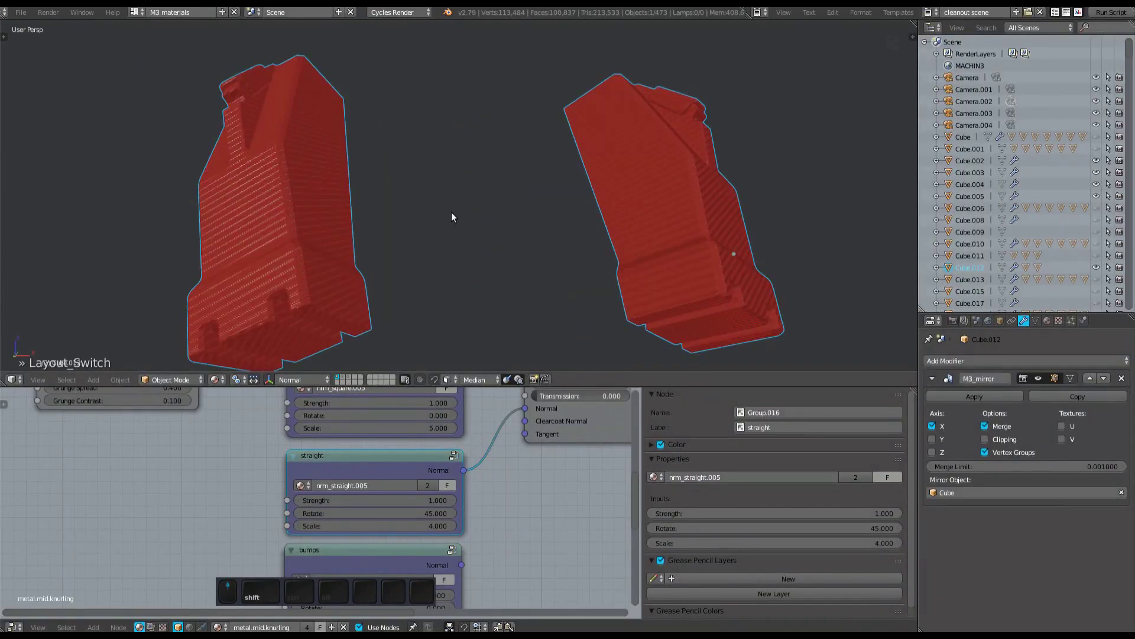
scroll(428, 501, "up", 4)
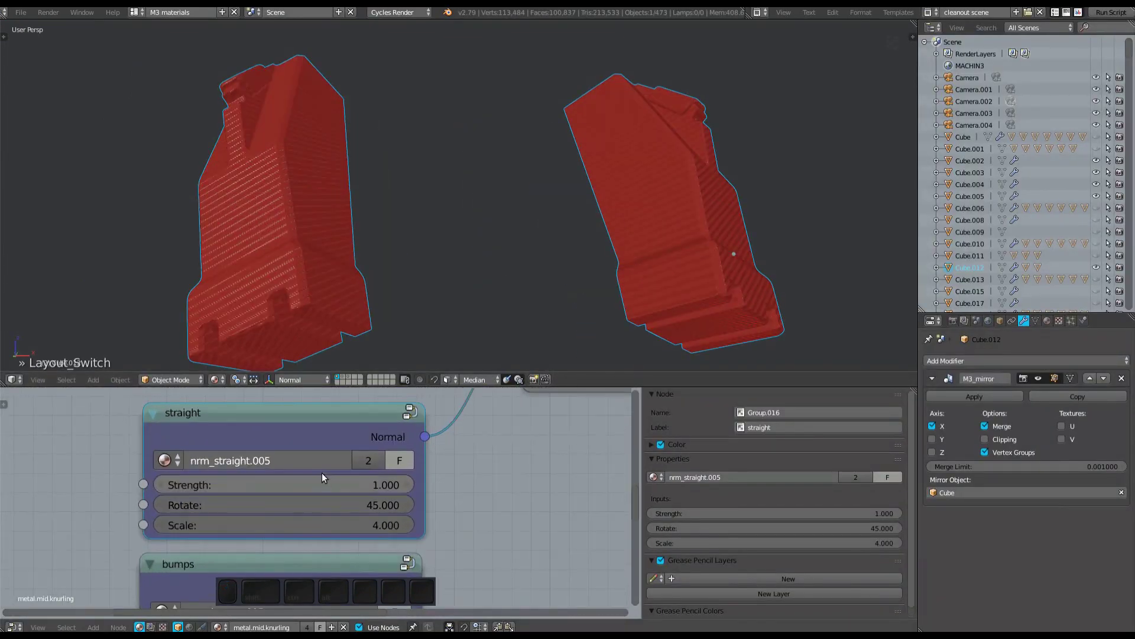
Step: Open the straight group node to show its Rotate UVs and Scale UVs nodes
left_click(346, 421)
key("Tab")
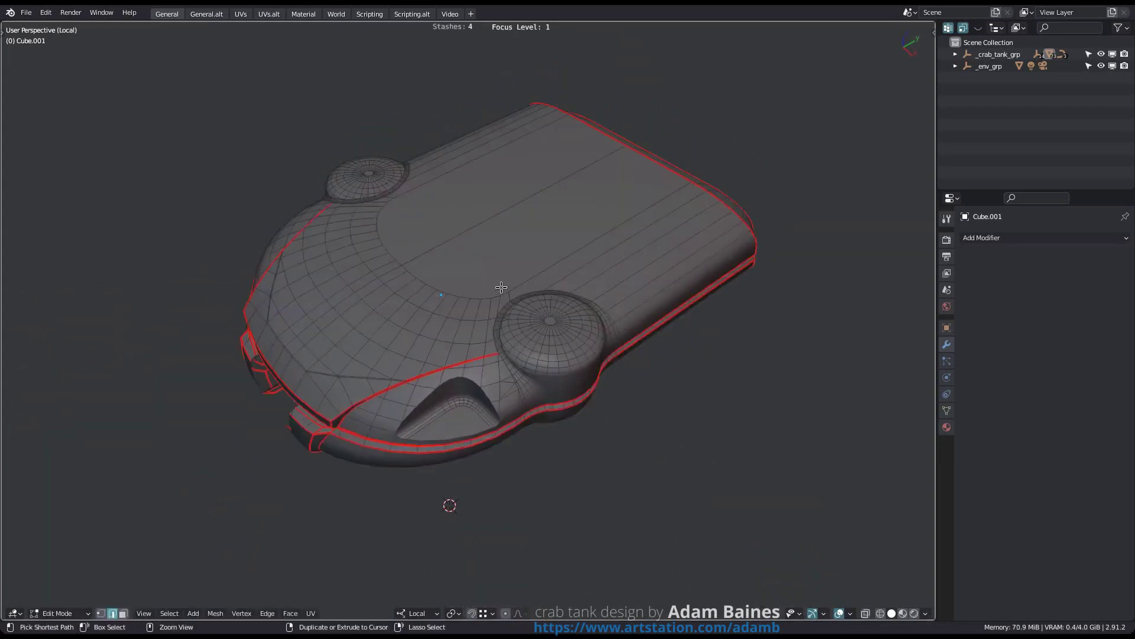
Step: Zoom in on the shell and orbit the sphere to inspect its plug holes
middle_click_drag(502, 288, 428, 339, "ctrl")
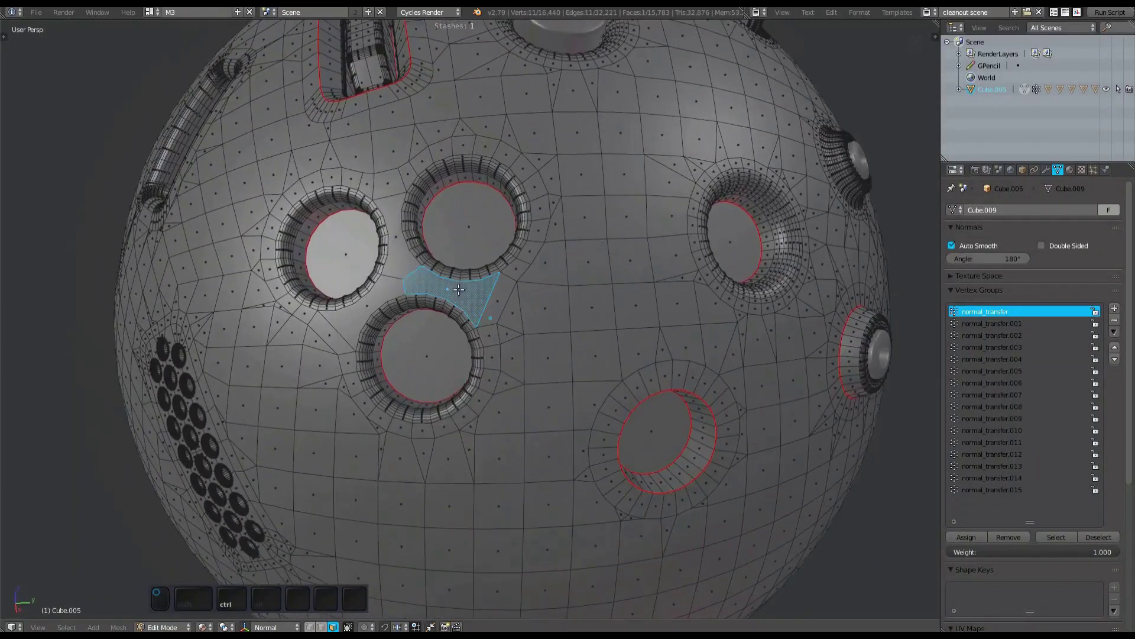
middle_click_drag(520, 307, 532, 308)
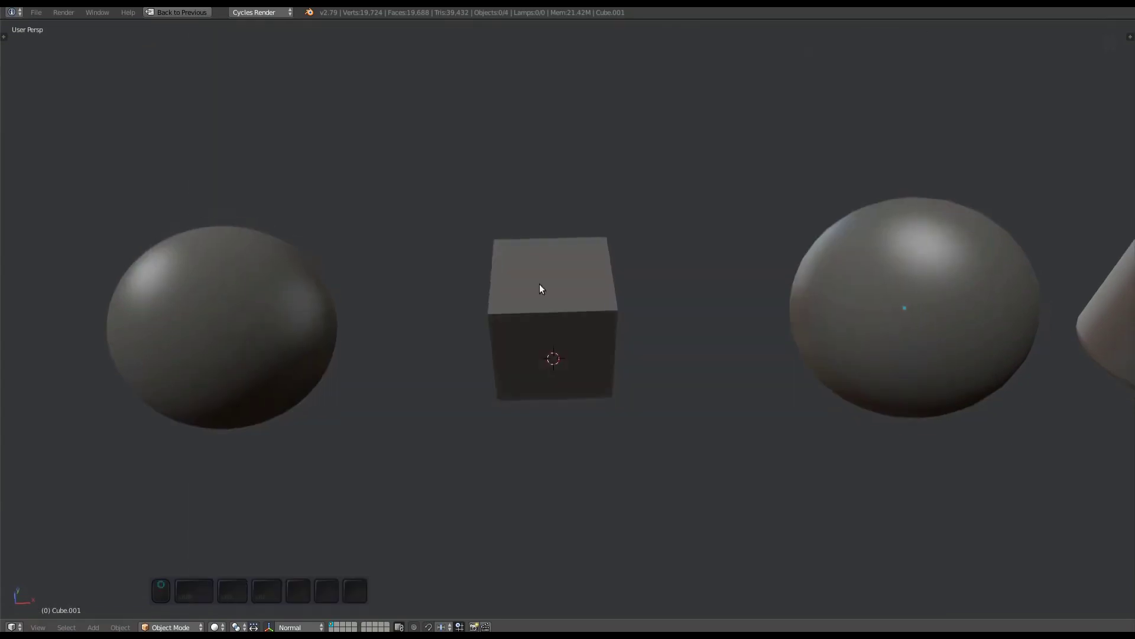
Step: Zoom in close on the grey cube and set the insertion point on it
middle_click_drag(539, 284, 524, 335, "ctrl")
left_click(499, 297)
Step: Insert a plug from the Examples library and move it onto the cube's top face
middle_click_drag(499, 296, 571, 288)
key("y")
mouse_move(571, 288)
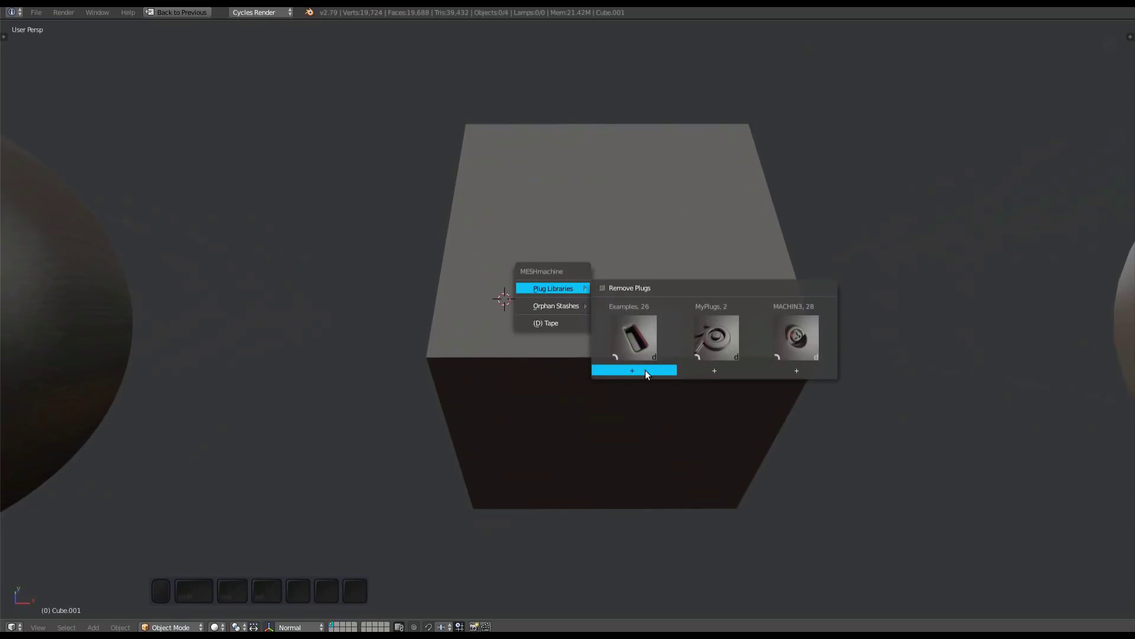
left_click(645, 370)
middle_click_drag(552, 328, 539, 313)
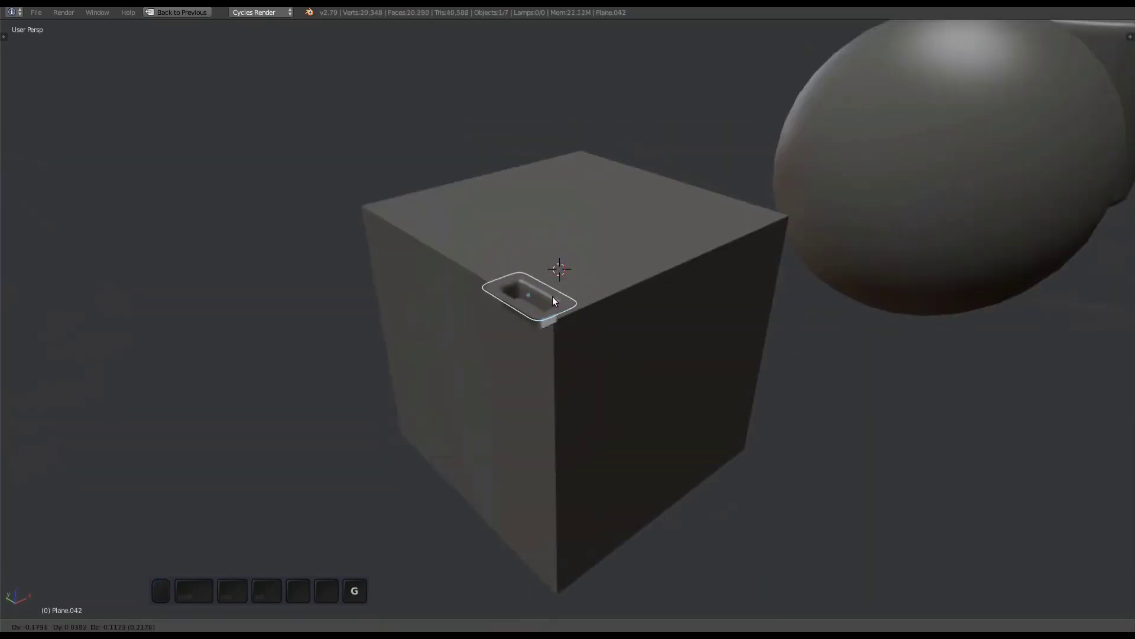
key("g")
left_click(583, 271)
Step: Add the cube to the selection and integrate the plug with MESHmachine Plug
middle_click_drag(583, 271, 514, 337)
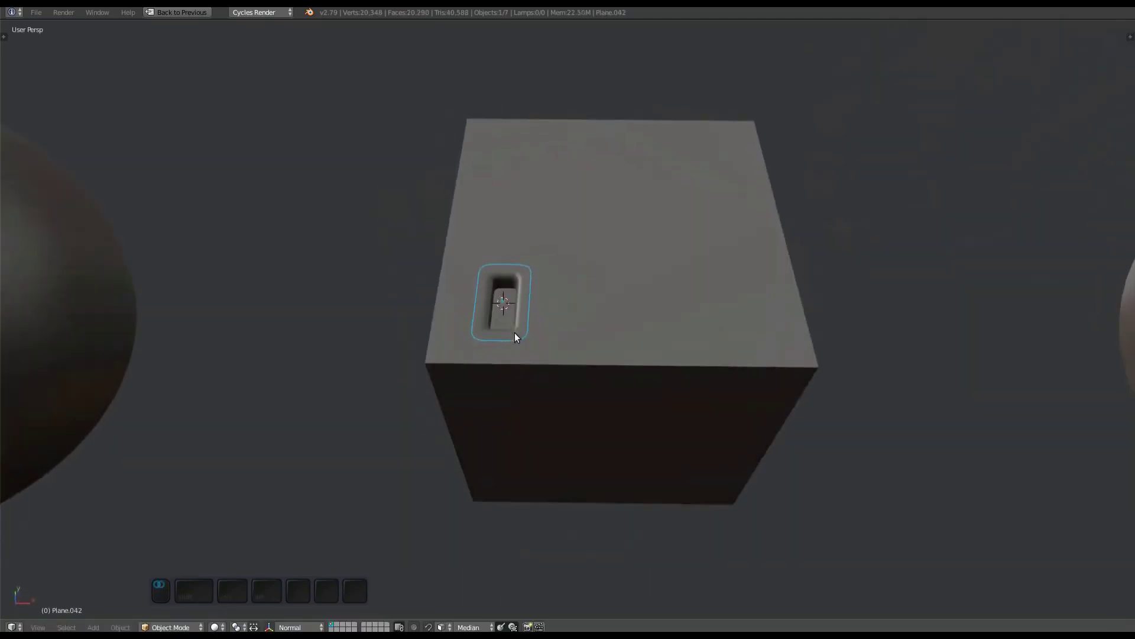
scroll(595, 300, "up", 3)
left_click(619, 268, "shift")
key("y")
left_click(619, 268)
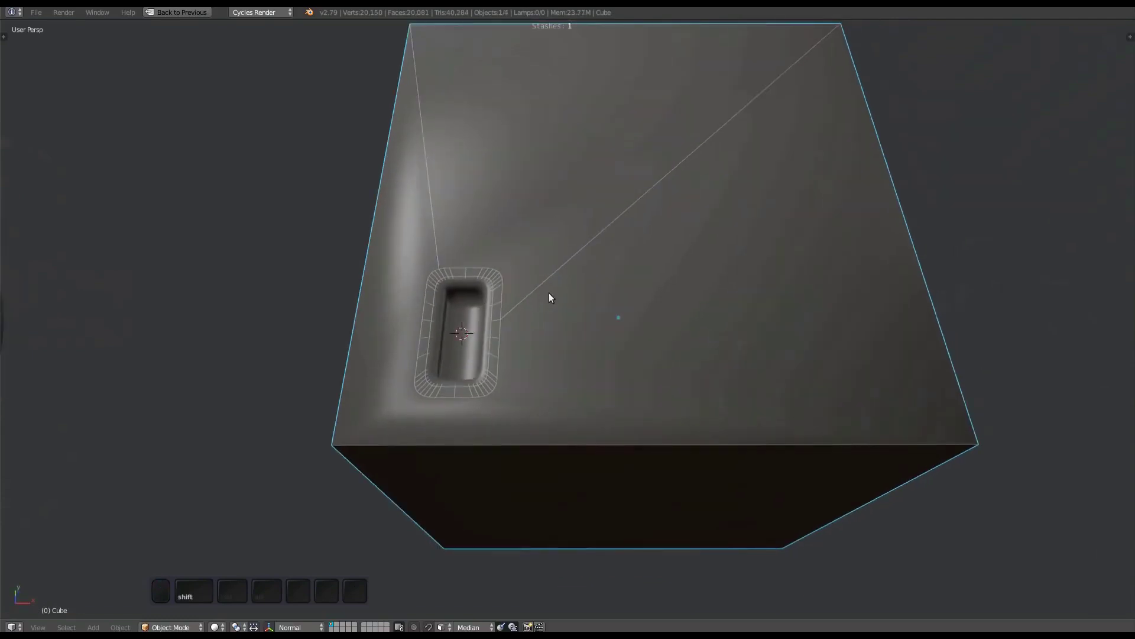
Step: Go full-screen and inspect the integrated plug geometry from below in edit mode
key("shift+space")
key("shift+space")
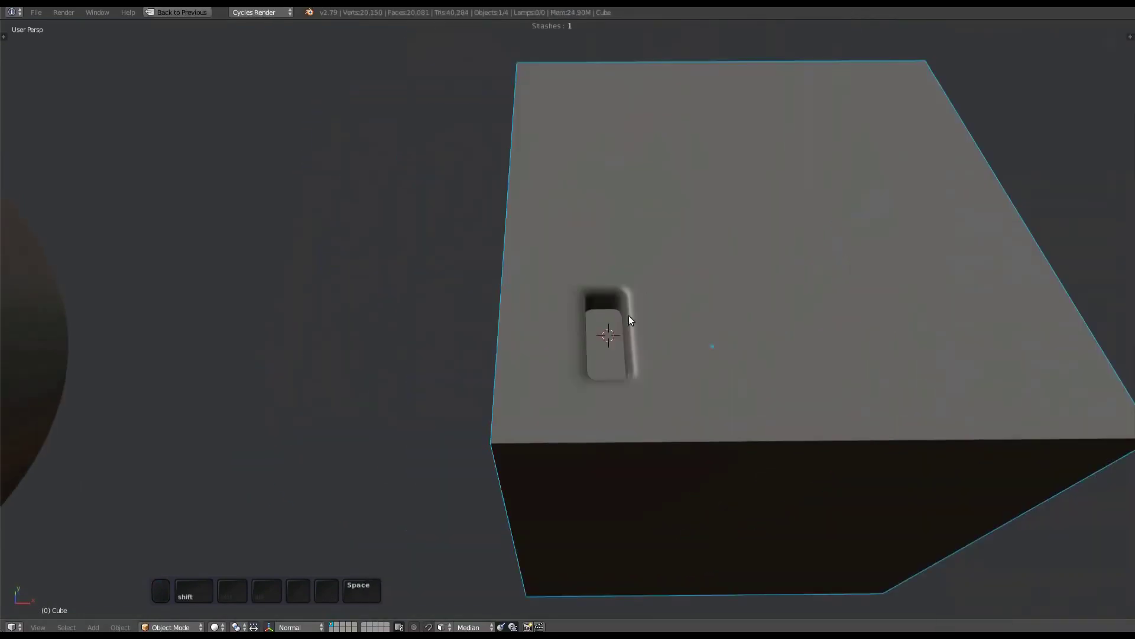
scroll(645, 329, "up", 4)
key("Tab")
middle_click_drag(635, 340, 734, 325)
key("Tab")
scroll(668, 307, "down", 2)
Step: Insert a second Examples plug on the cube top and integrate it with Contain enabled
key("y")
left_click(654, 372)
key("F6")
left_click(687, 352)
key("Tab")
Step: Insert a rectangular plug onto the left sphere, targeting it, and adjust the integration options
key("Tab")
scroll(734, 324, "down", 8)
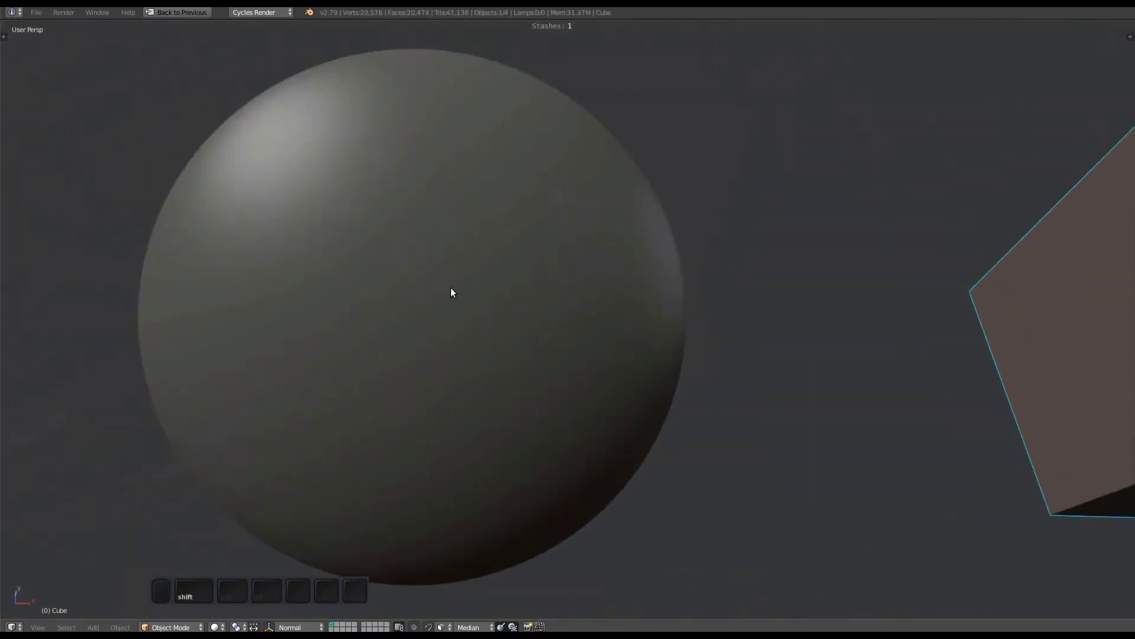
key("Tab")
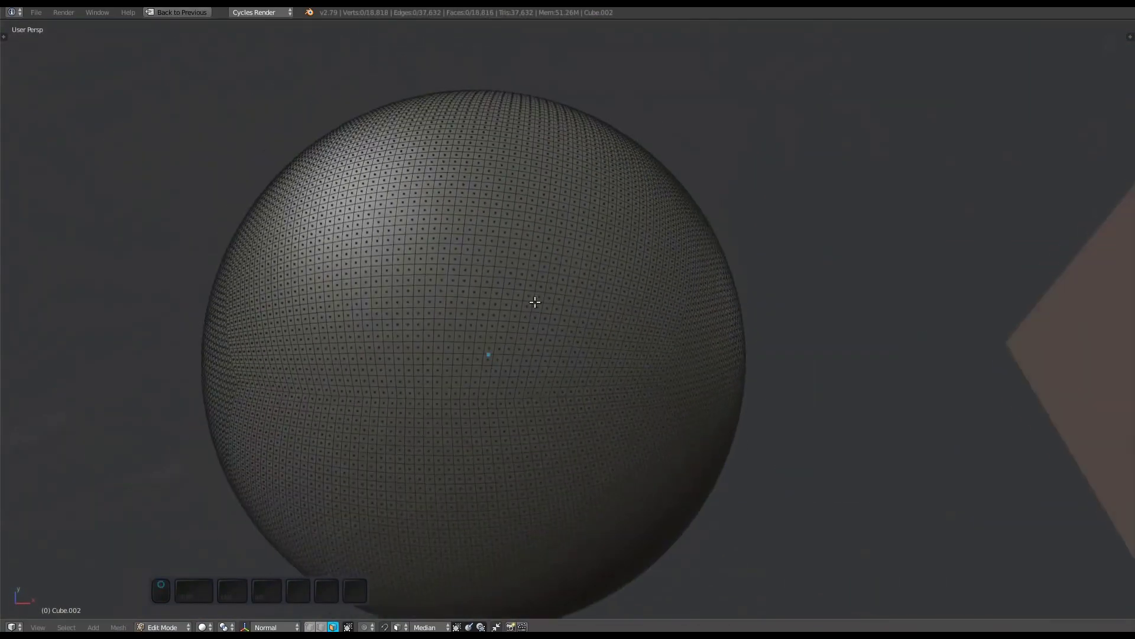
key("y")
left_click(583, 329)
right_click(573, 264, "shift")
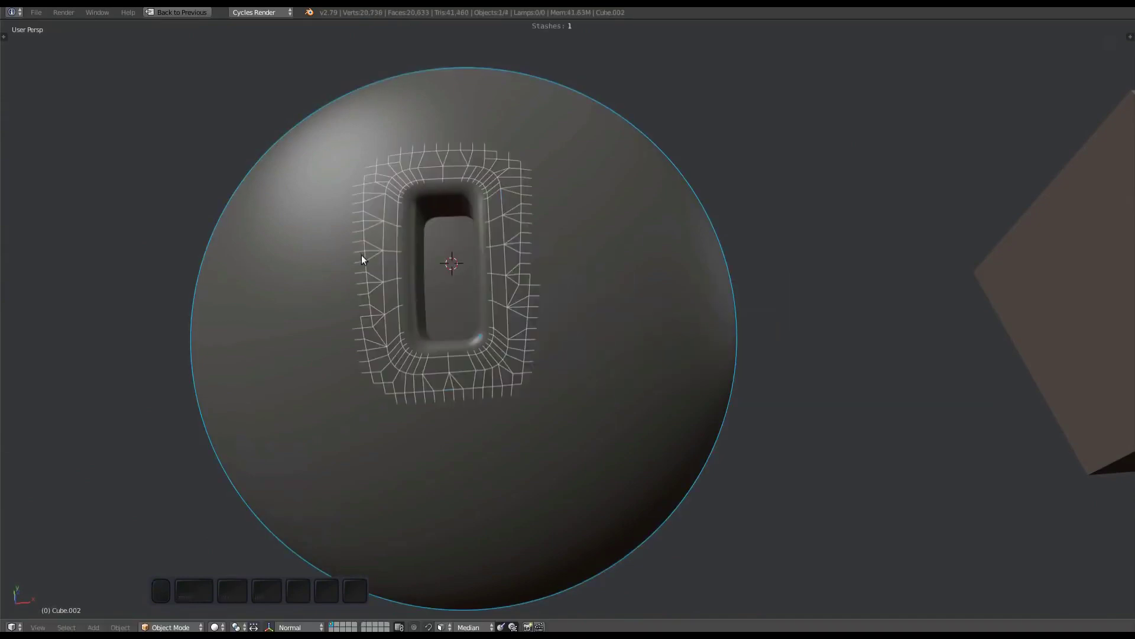
scroll(420, 275, "up", 3)
key("F6")
key("F6")
left_click(534, 342)
middle_click_drag(534, 342, 490, 271)
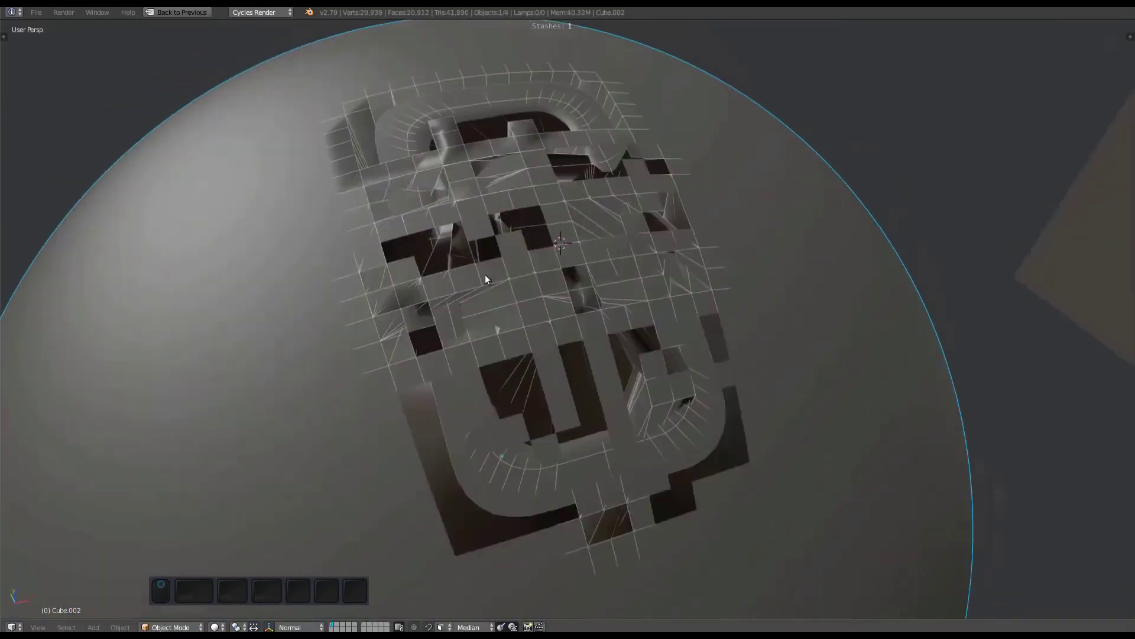
key("F6")
Step: Inspect the clean plug hole in edit mode, then return to object mode
key("Tab")
scroll(544, 288, "up", 3)
right_click(546, 289)
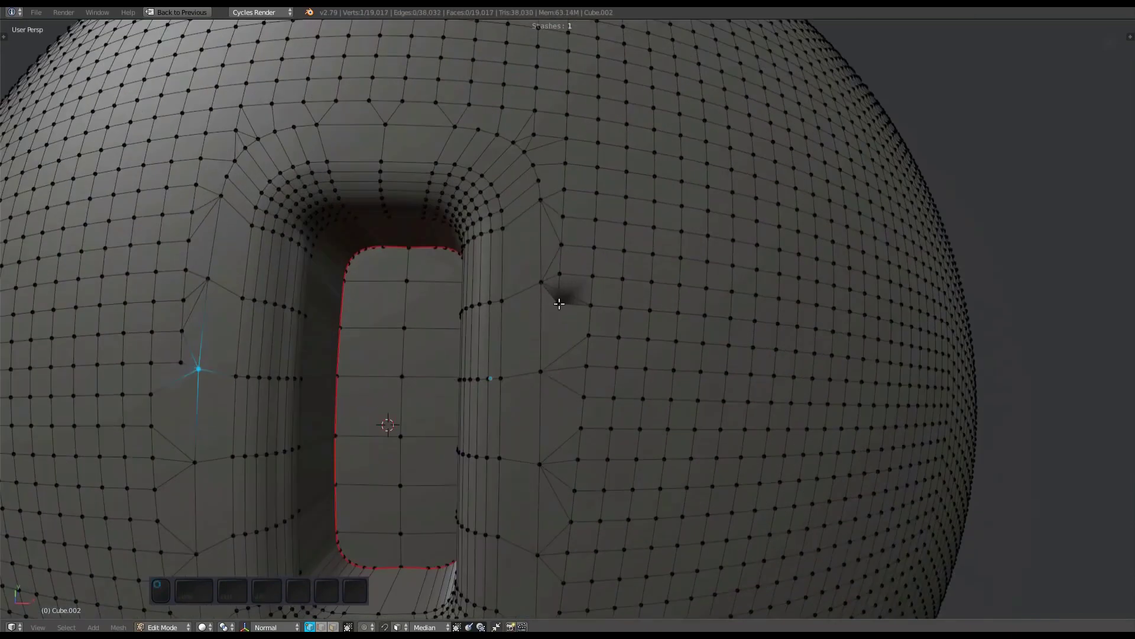
scroll(544, 288, "down", 6)
key("Tab")
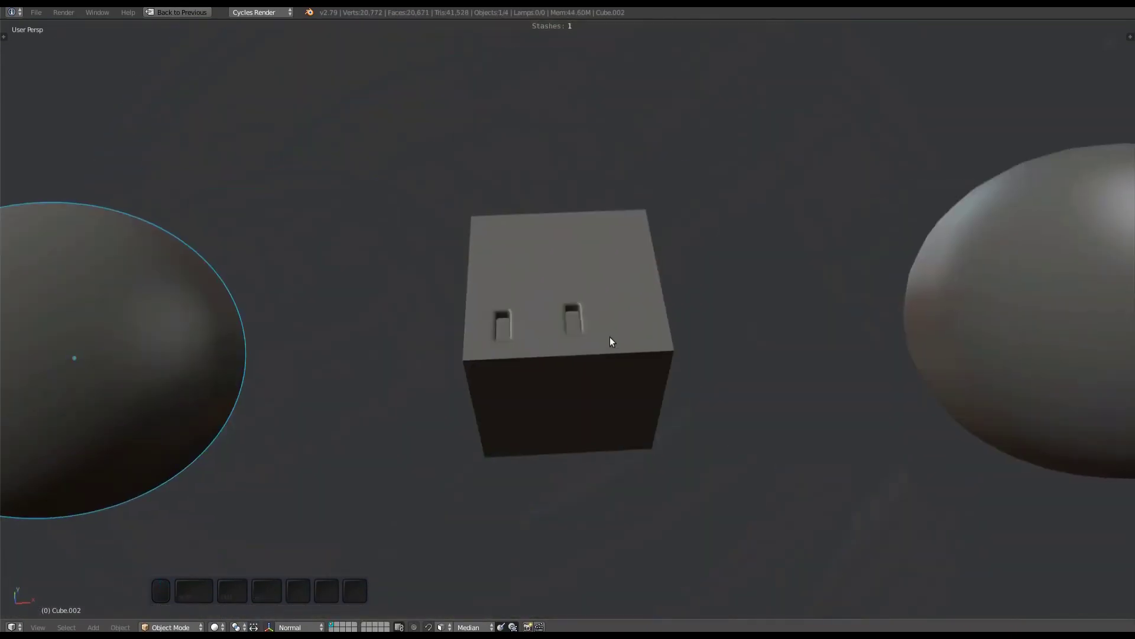
Step: Insert another example plug at a point on the right sphere
middle_click_drag(611, 342, 680, 324)
left_click(725, 283)
scroll(738, 285, "up", 2)
middle_click_drag(738, 285, 735, 372, "shift")
key("y")
left_click(734, 362)
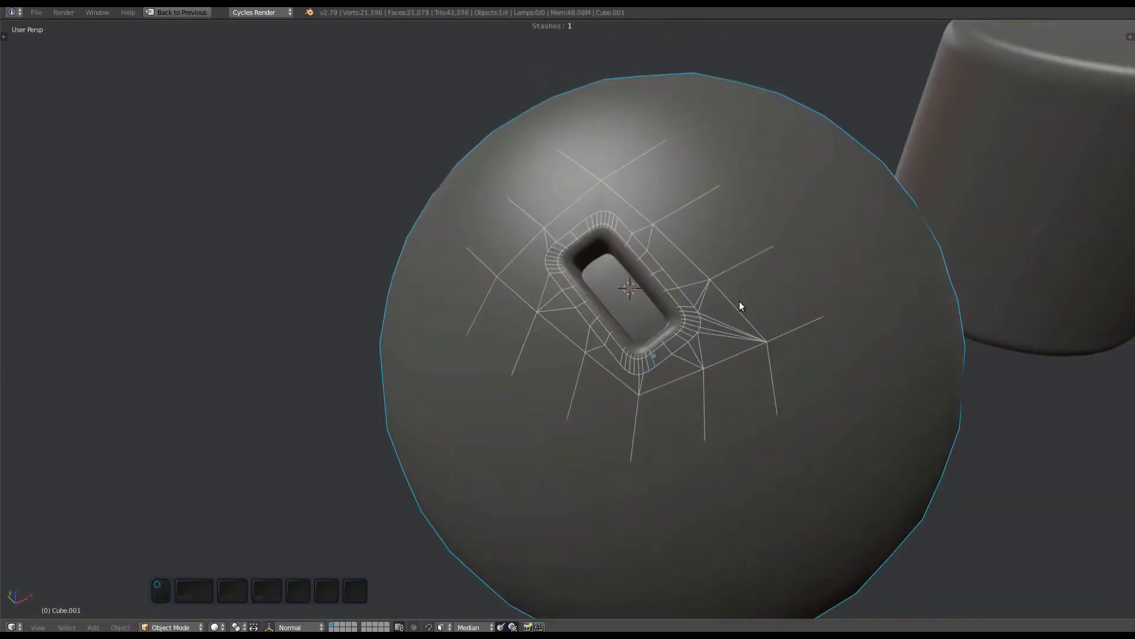
Step: Change the plug's Dissolve Angle and enable Contain in the MACHIN3: Plug redo panel
scroll(739, 301, "up", 2)
key("F6")
mouse_move(879, 391)
left_mouse_down()
mouse_move(899, 393)
mouse_move(867, 388)
left_mouse_up()
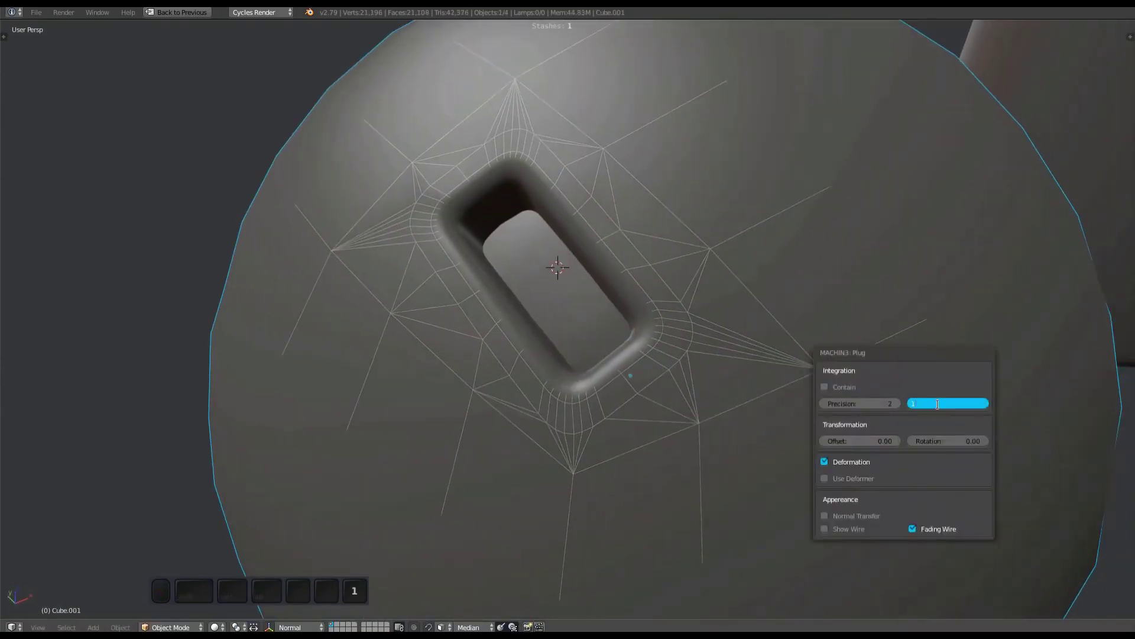
key("Return")
left_click(844, 386)
middle_click_drag(816, 379, 622, 324)
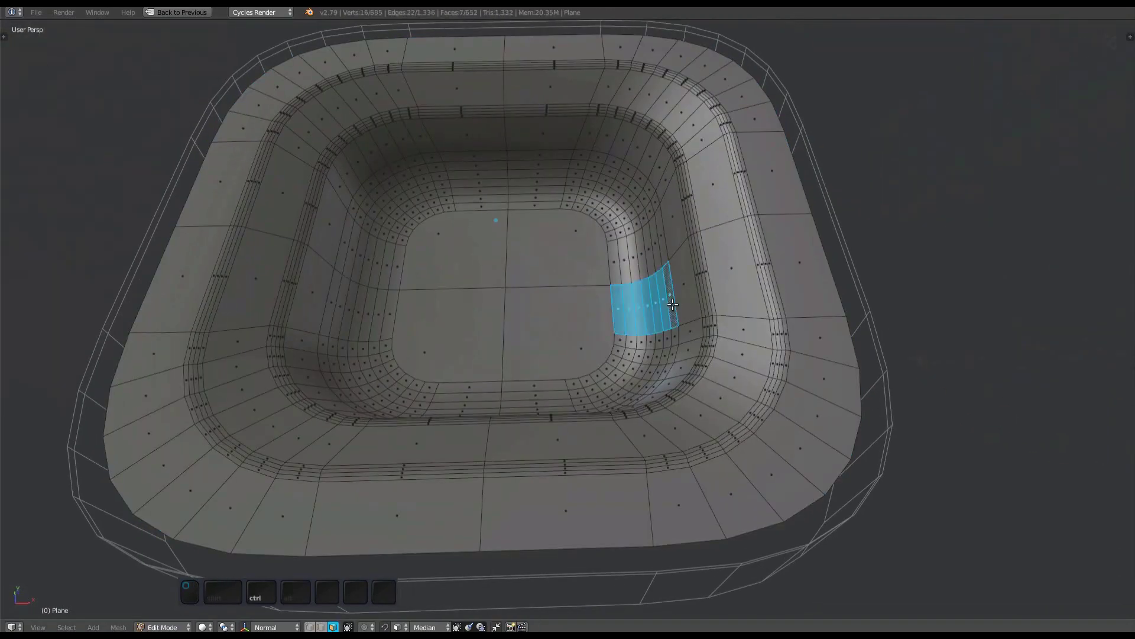
Step: Zoom in, switch to top orthographic view, and change to edge selection mode
left_click_drag(633, 304, 520, 282)
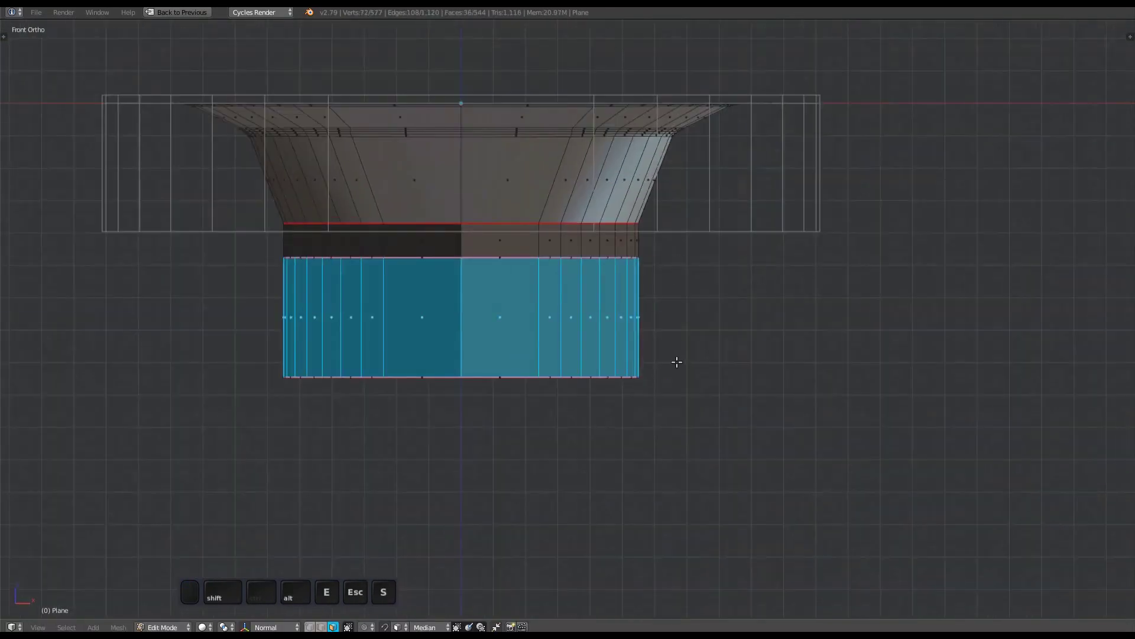
key("KP_7")
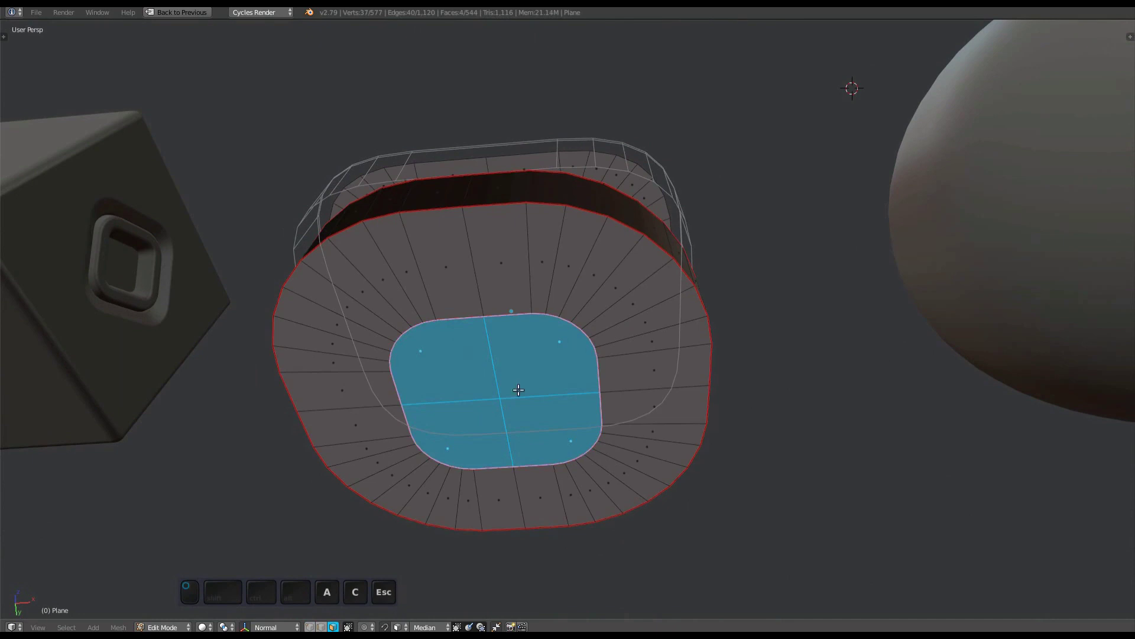
key("x")
key("ctrl+Tab")
left_click(616, 488)
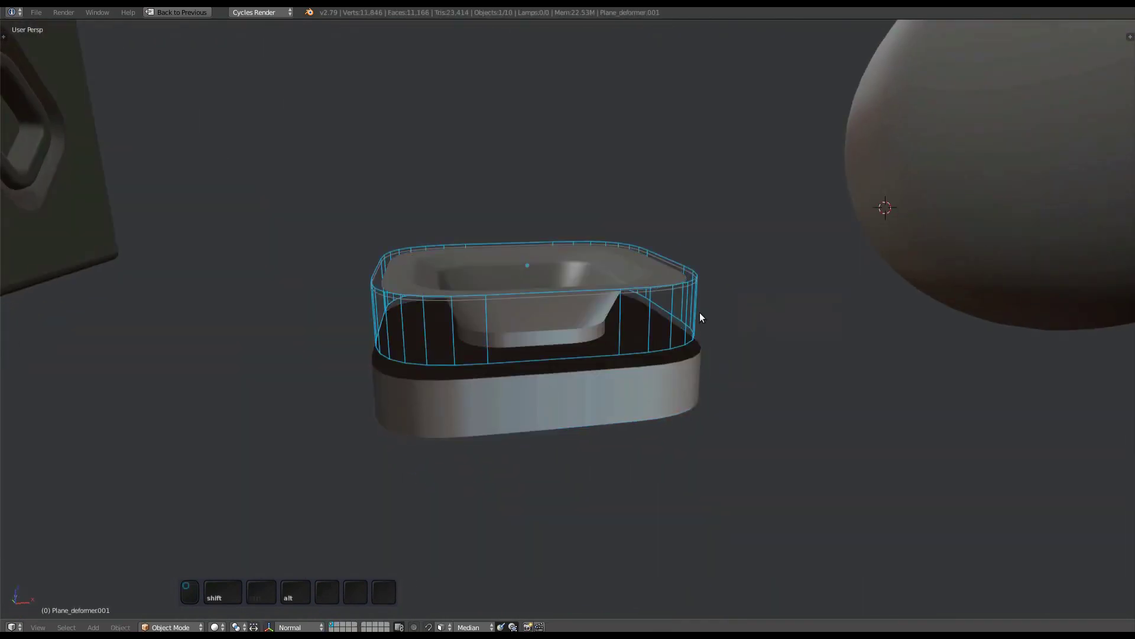
Step: Select all the deformer's geometry in edit mode and run MESHmachine Boolean Cleanup
key("Tab")
key("a")
key("a")
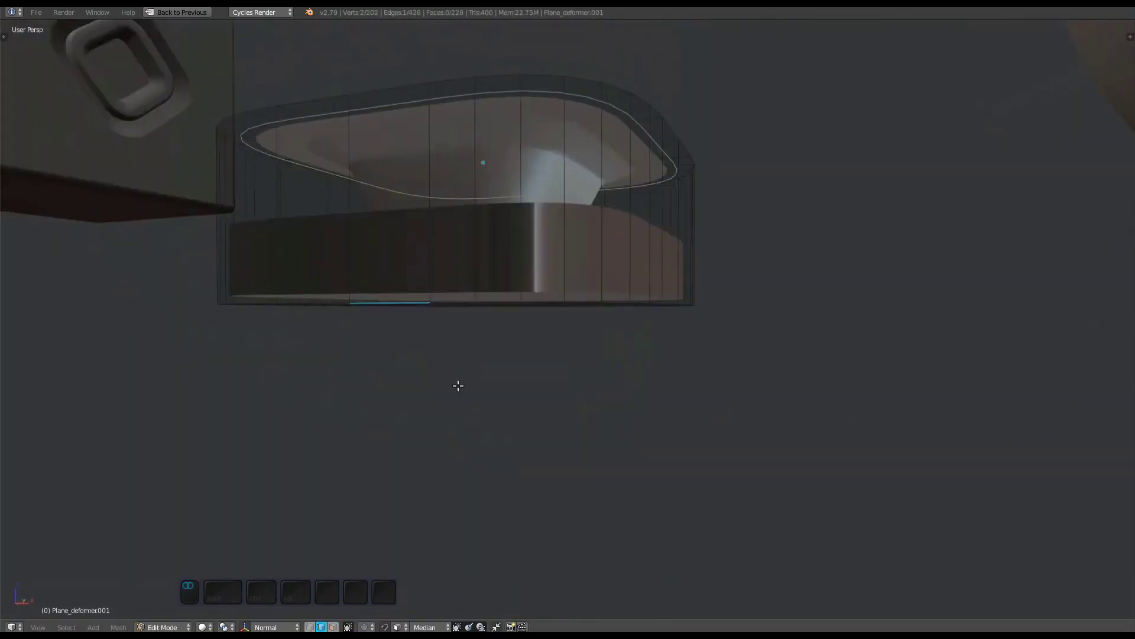
key("y")
left_click(763, 468)
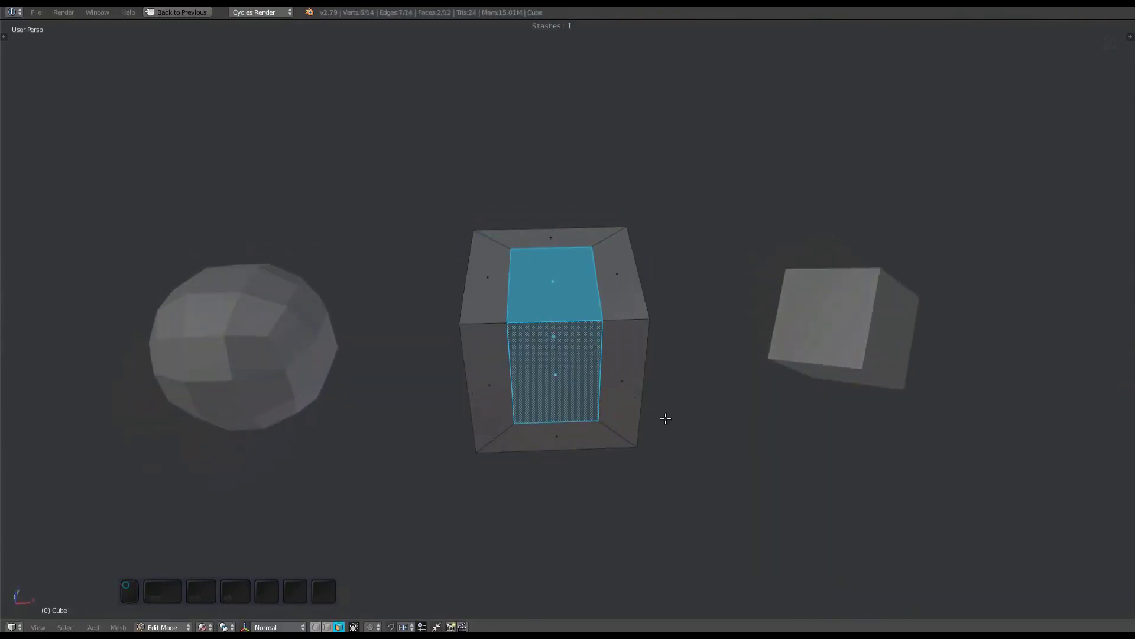
Step: Inset the cube's faces, extrude the top face up, and push the front face in
key("F6")
left_click(736, 433)
key("e")
left_click(644, 496)
key("e")
left_click(627, 468)
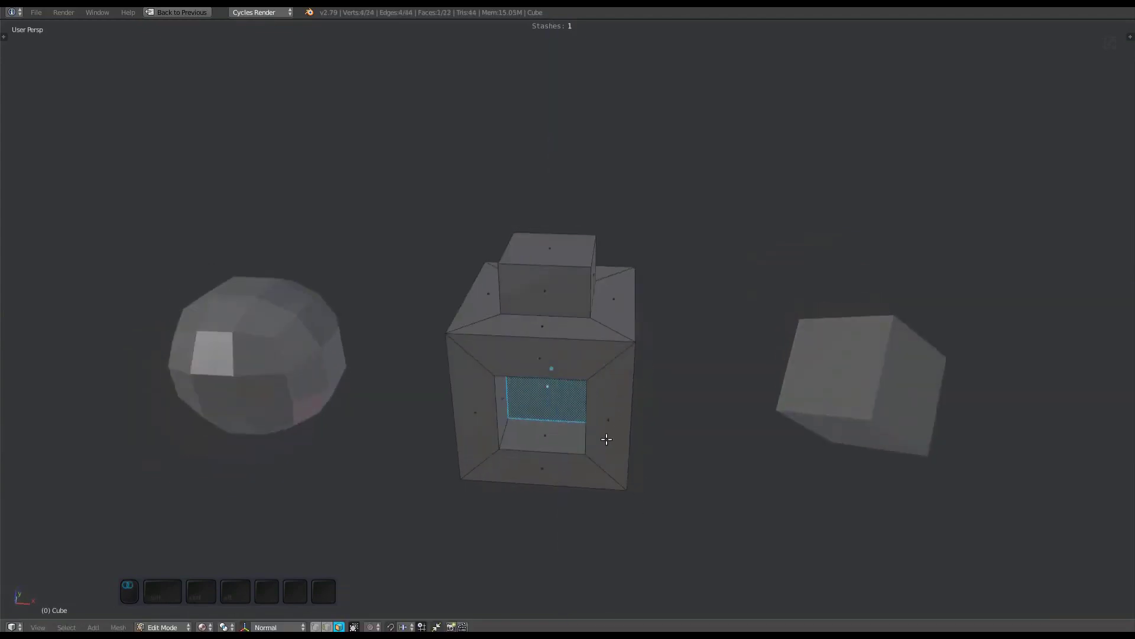
Step: Stash the cube's current shape and return to object mode
key("a")
key("y")
left_click(572, 389)
key("Tab")
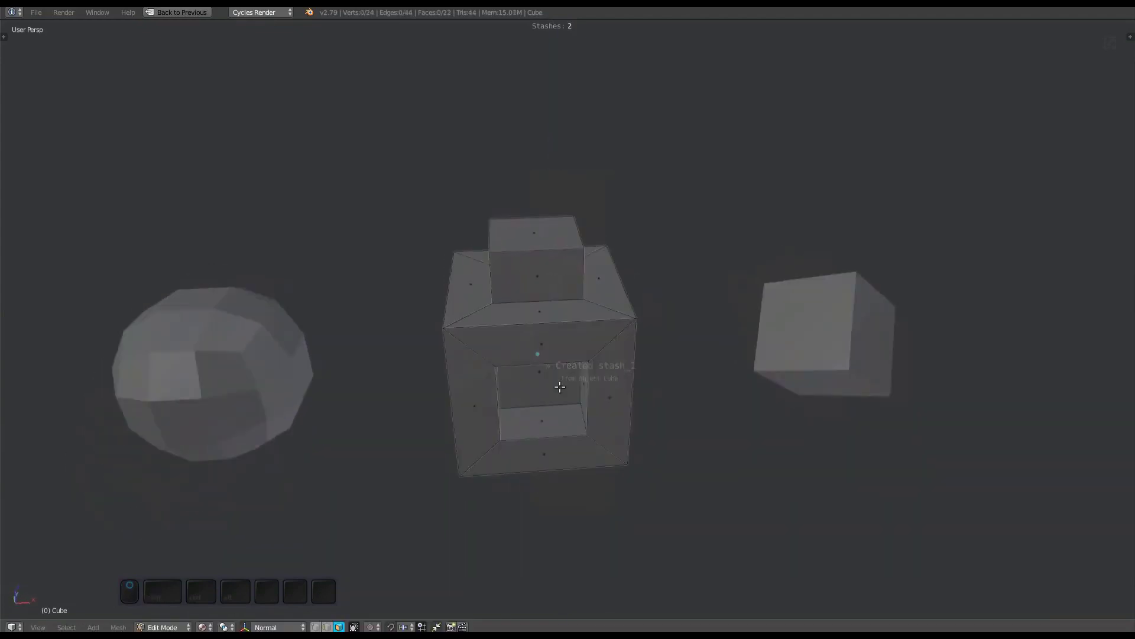
key("a")
Step: Stash the right cube, Cube.001, into the central cube
middle_click_drag(617, 355, 678, 356, "shift")
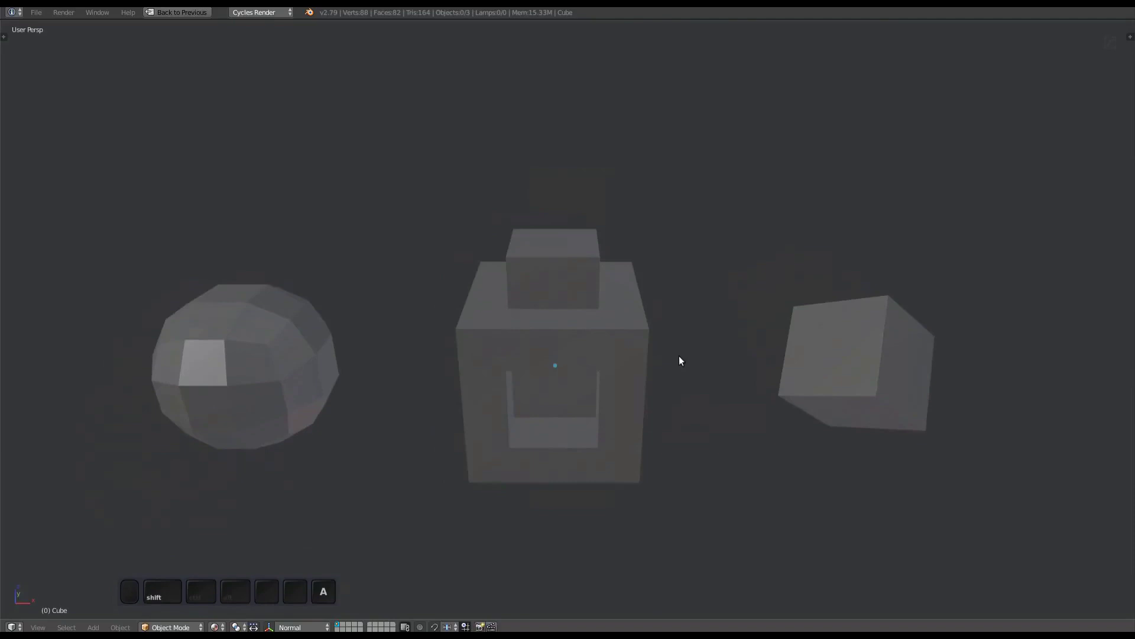
middle_click_drag(680, 358, 670, 348, "shift")
left_click(629, 369)
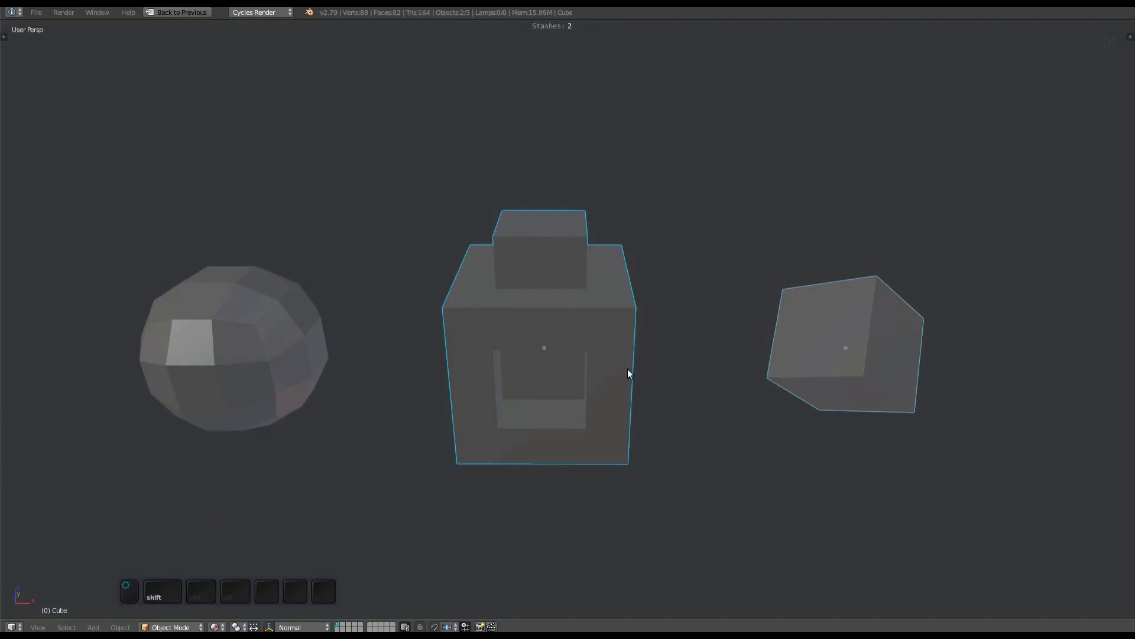
scroll(628, 372, "up", 3, "shift")
key("y")
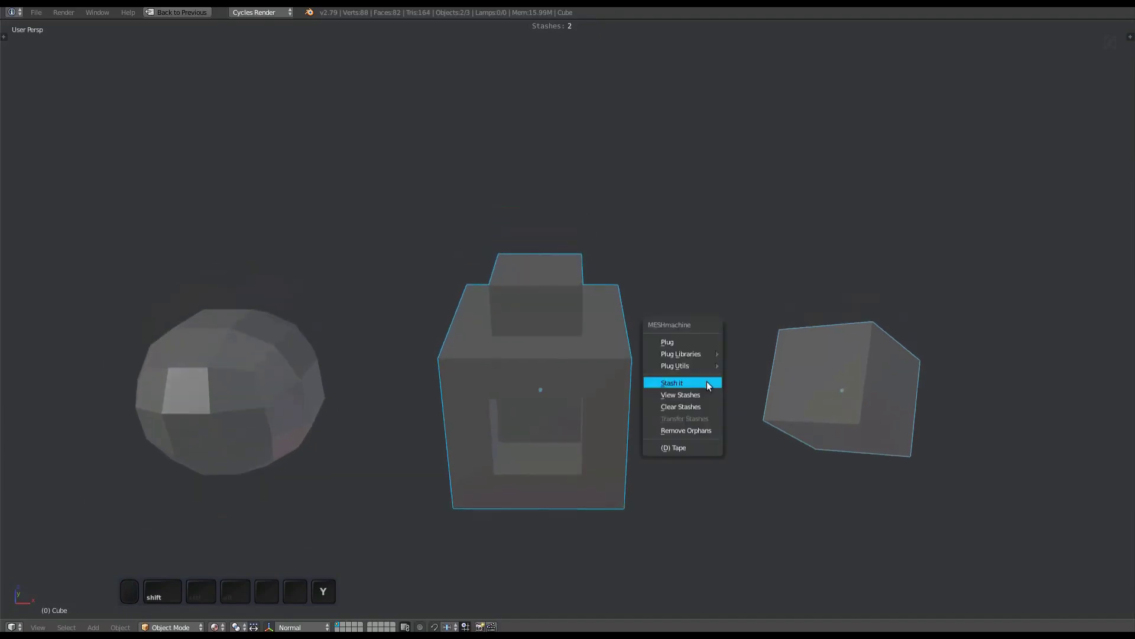
left_click(708, 381)
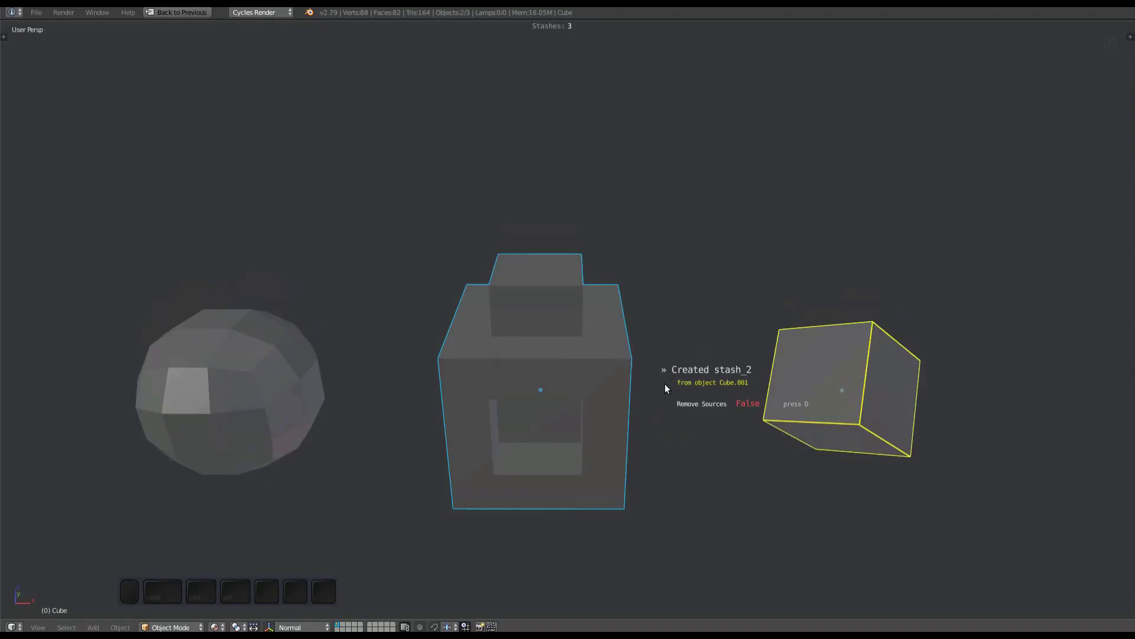
Step: Stash the sphere into the central cube, removing the sphere with D
scroll(664, 388, "down", 4, "shift")
scroll(604, 340, "down", 1, "shift")
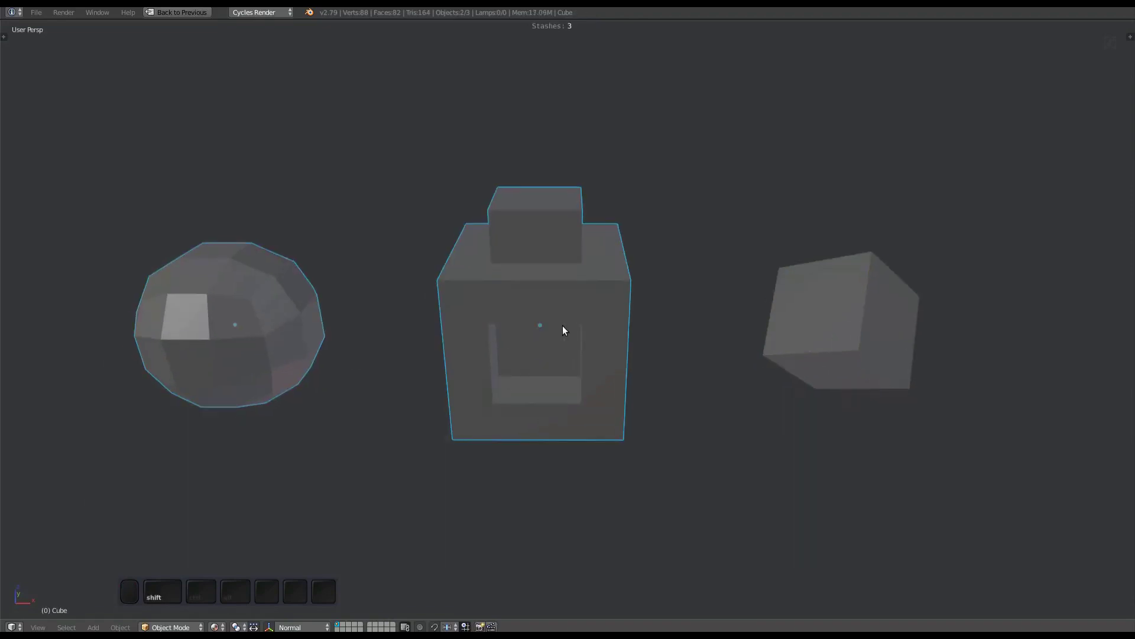
key("y")
left_click(648, 398)
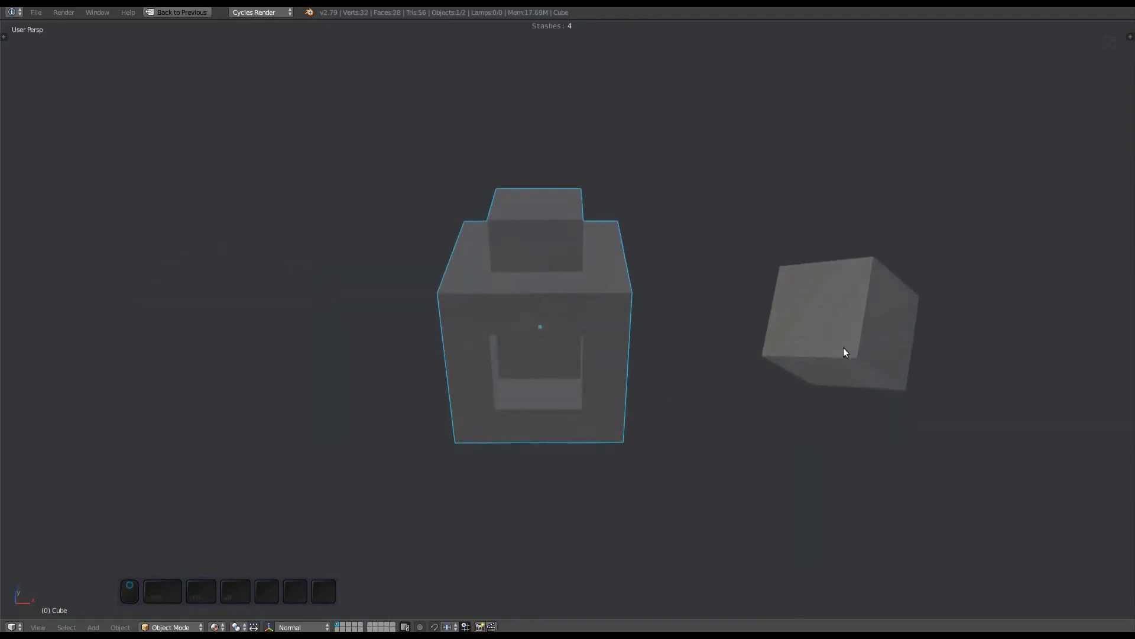
right_click(843, 348)
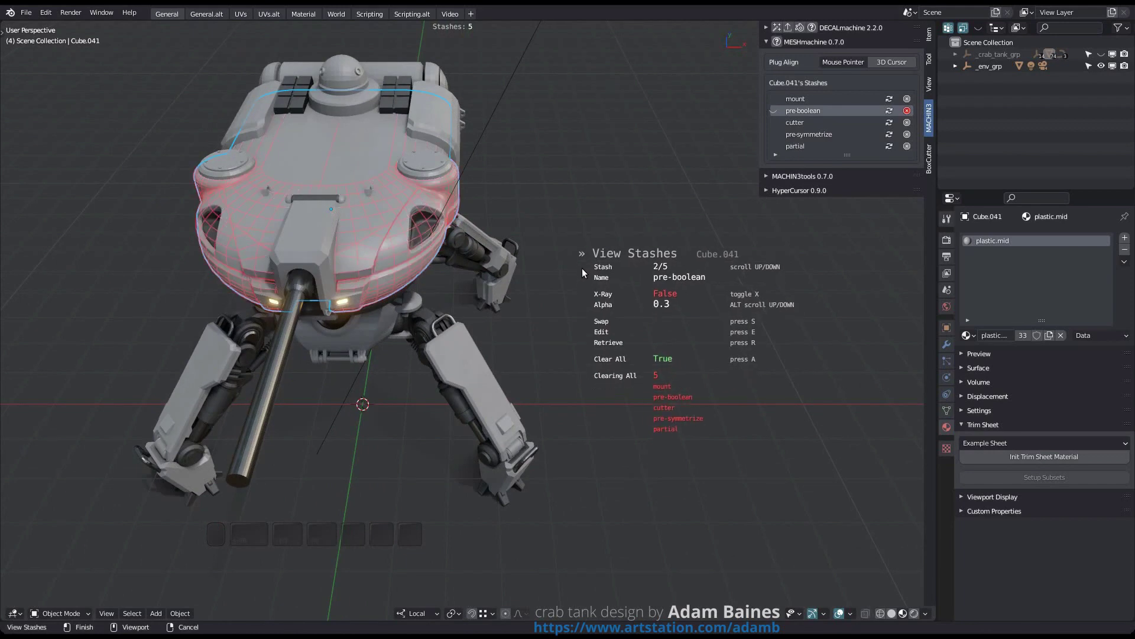
Step: Preview the tank body's stashes in View Stashes and clear them all
key("shift+d")
middle_click_drag(582, 273, 594, 309)
key("y")
key("Escape")
Step: Select the vent Cube.001 and clear all its stashes with Clear All (A)
left_click(467, 213)
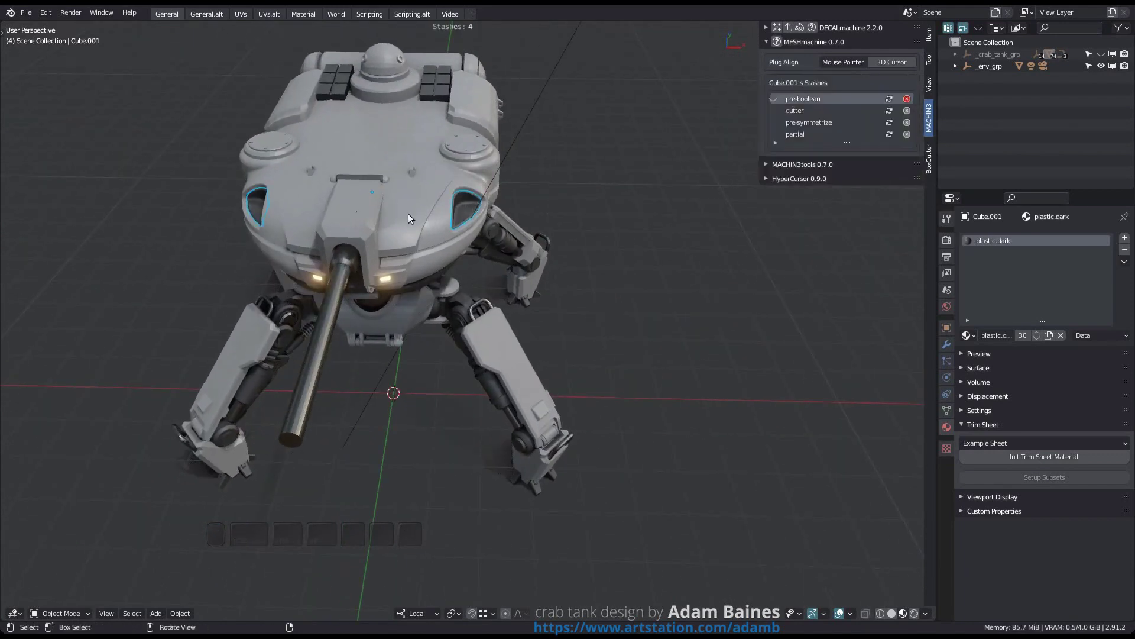
key("y")
key("x")
scroll(610, 269, "down", 3)
middle_click_drag(642, 264, 671, 268)
scroll(618, 265, "down", 2)
key("a")
left_click(655, 258)
Step: View Orphan Stashes, retrieve the pre-boolean stash with R, and clear the rest
key("y")
left_click(671, 267)
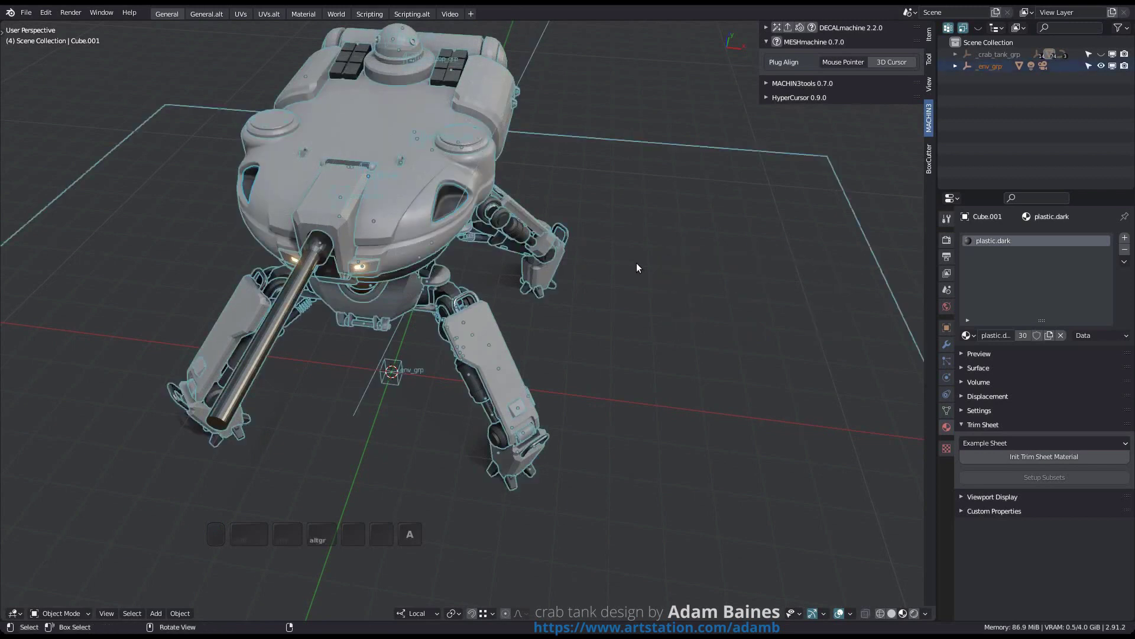
key("y")
left_click(599, 236)
scroll(688, 284, "down", 1)
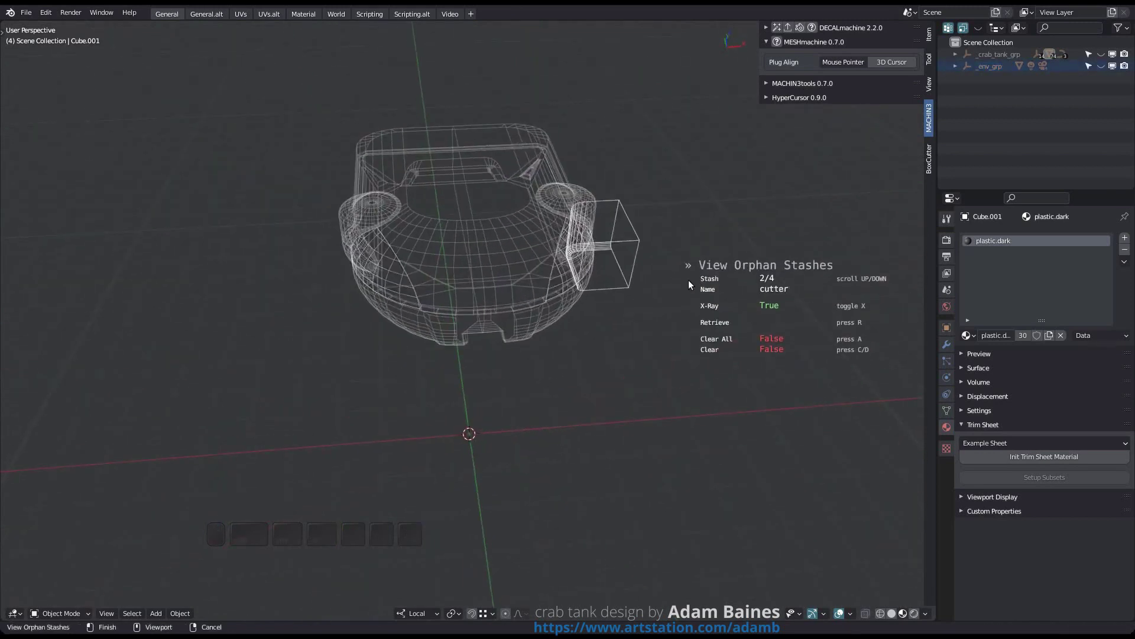
scroll(688, 279, "down", 4)
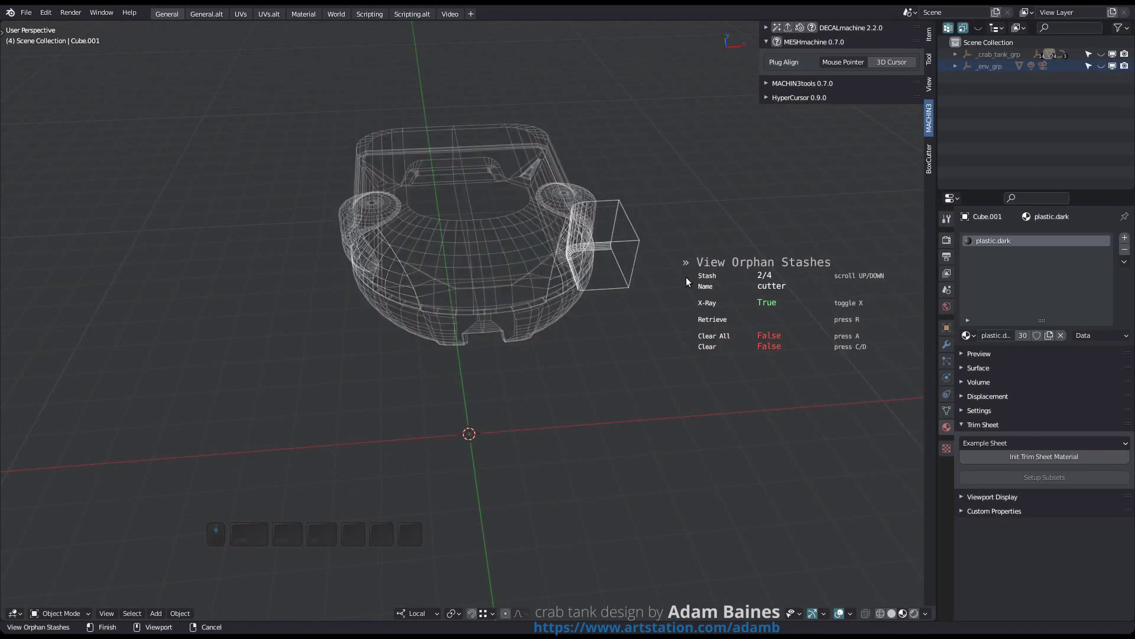
scroll(686, 277, "down", 1)
key("r")
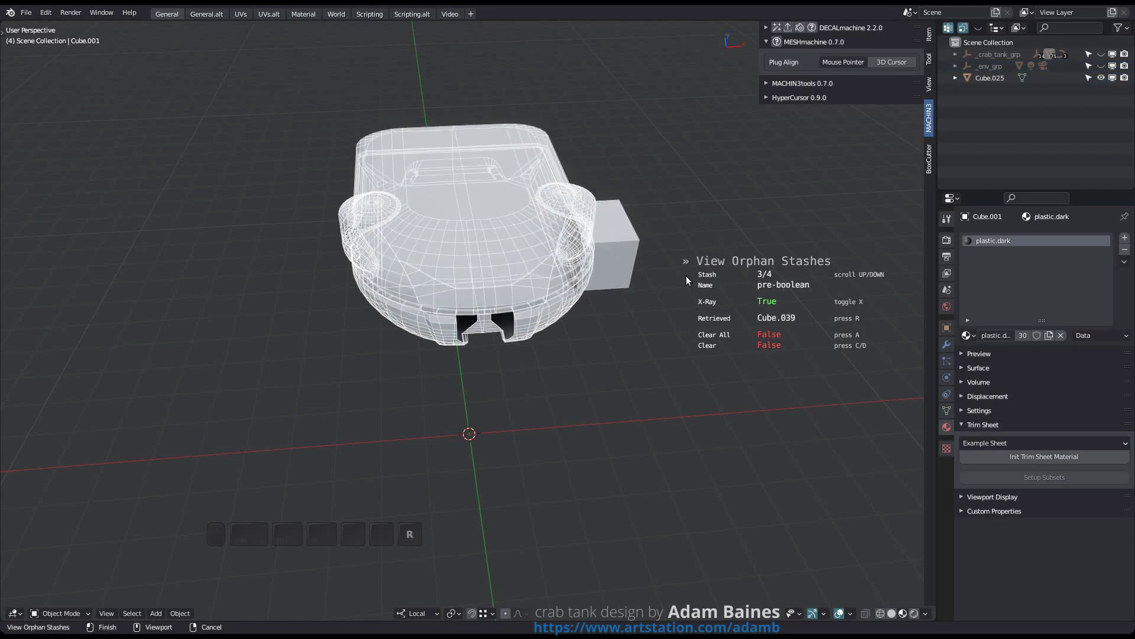
key("a")
left_click(669, 243)
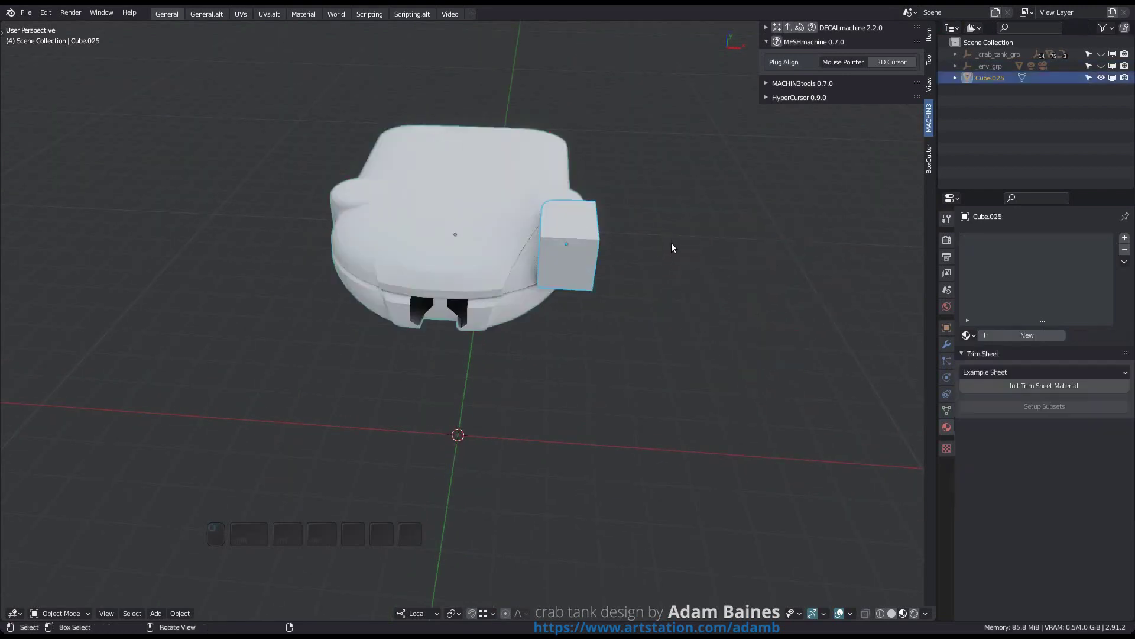
Step: Delete the retrieved pre-boolean cube together with the crab body using X
middle_click_drag(669, 244, 560, 268)
key("g")
key("Escape")
middle_click_drag(700, 198, 591, 261)
left_click(591, 269, "shift")
key("x")
left_click(596, 282)
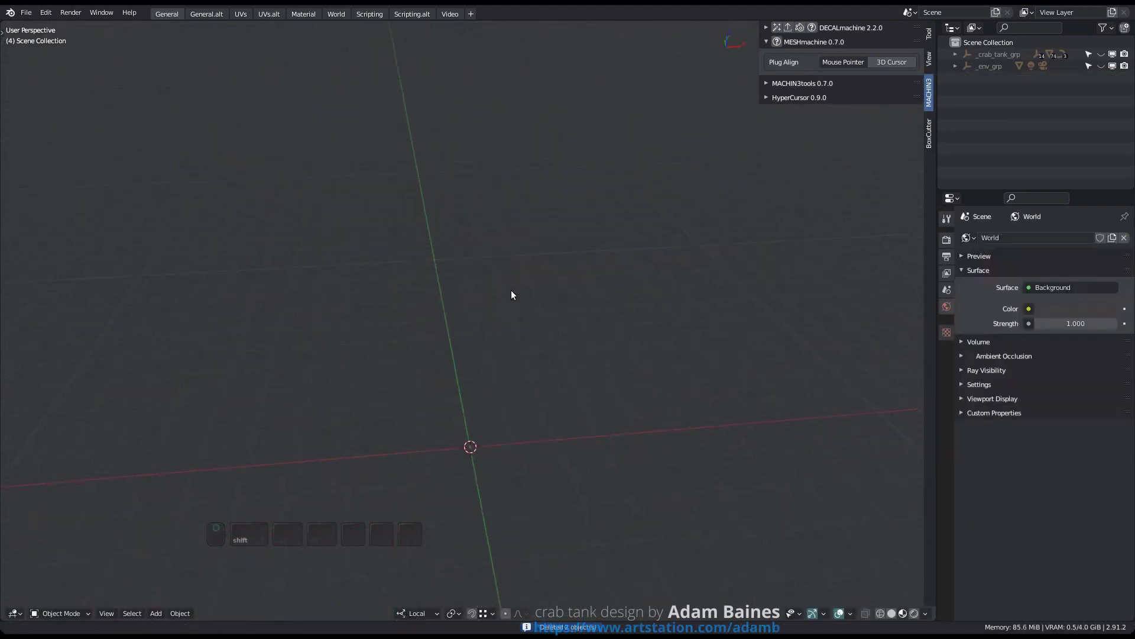
key("alt+a")
Step: Flatten the normals of the selected flat faces via MESHmachine > Normals > Flatten
right_click(615, 234)
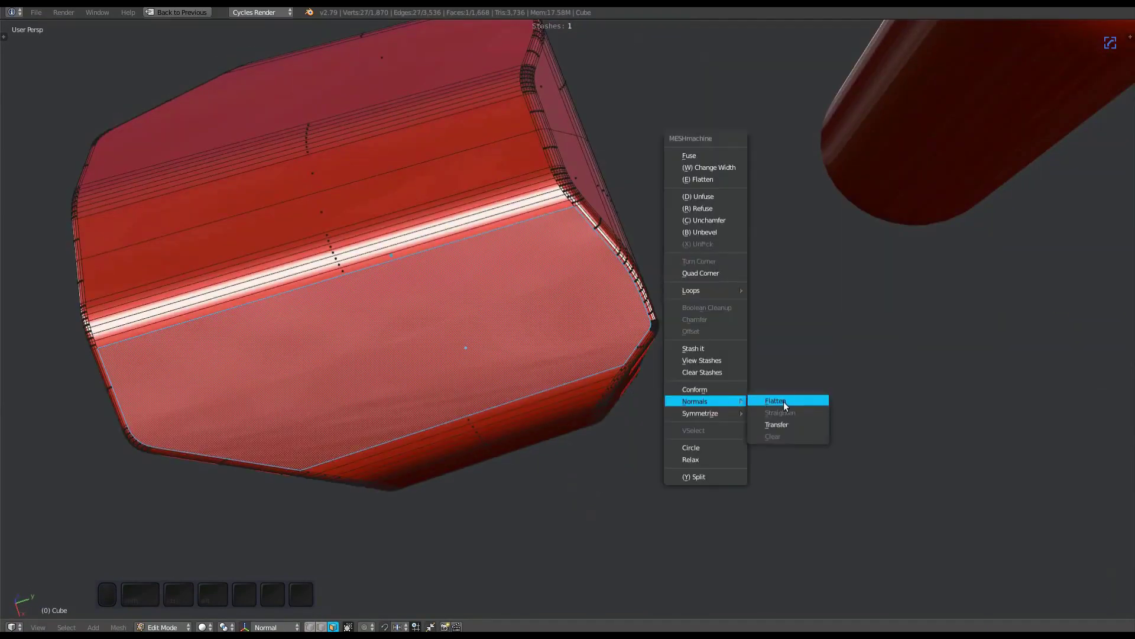
left_click(776, 401)
middle_click_drag(605, 491, 615, 331)
key("y")
mouse_move(876, 284)
left_click(917, 284)
middle_click_drag(918, 284, 615, 332)
key("Tab")
key("Tab")
Step: Select two flat faces in edit mode and show the Set From Faces options
left_click(688, 335)
key("t")
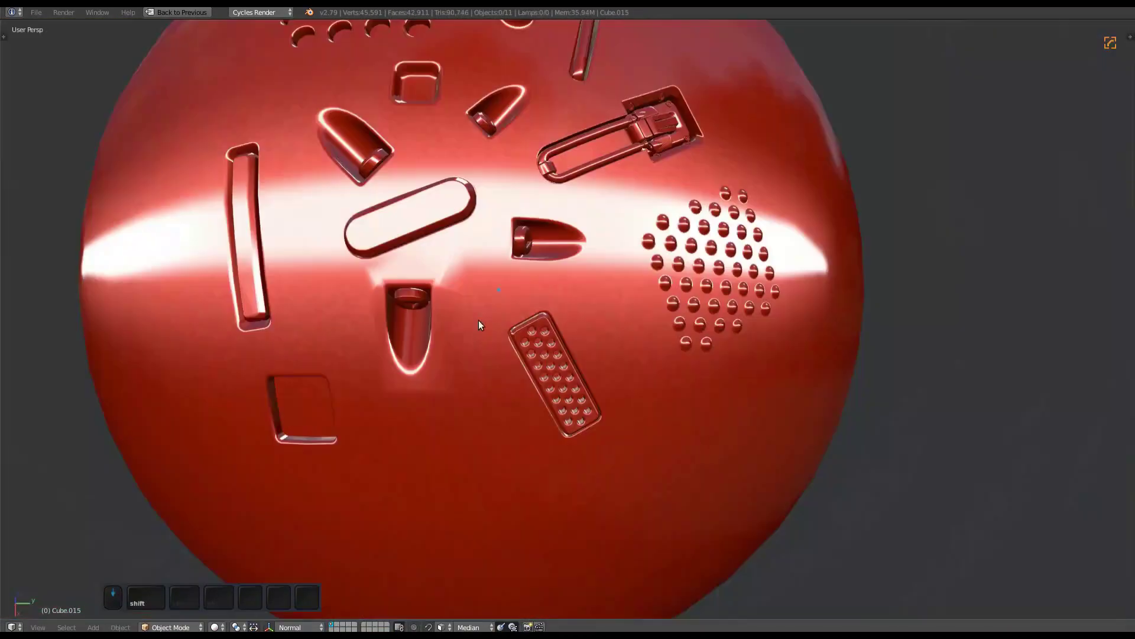
Step: Restore the layout, expand Object Data > Geometry Data, and zoom onto the knob's edge loop
key("shift+space")
left_click(981, 165)
left_click(975, 535)
scroll(943, 552, "down", 2)
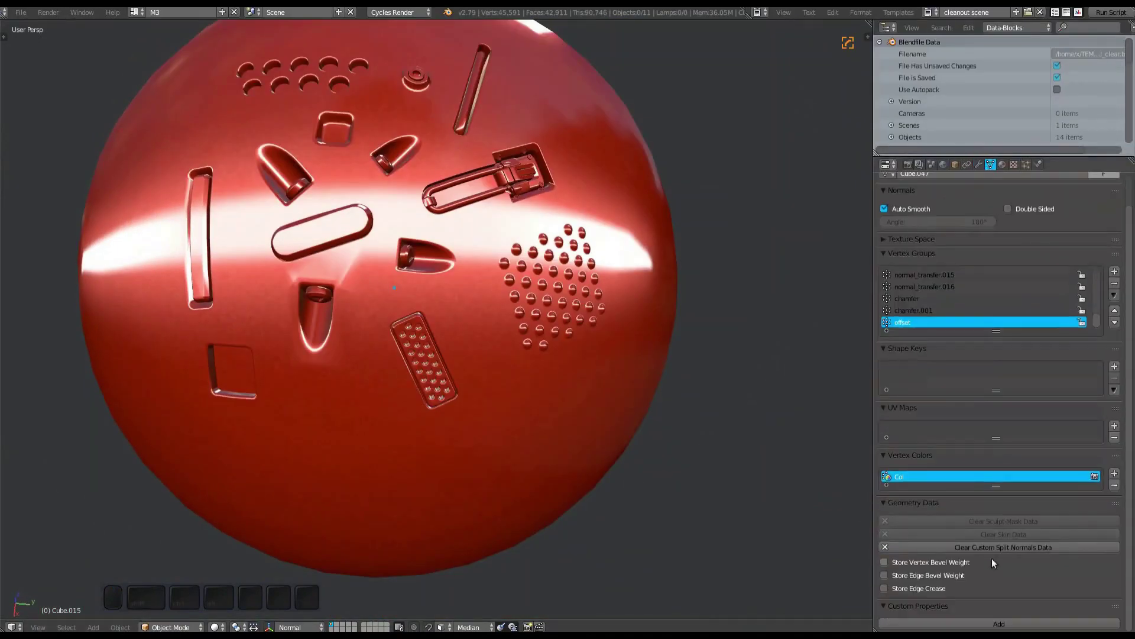
middle_click_drag(698, 437, 568, 351, "shift")
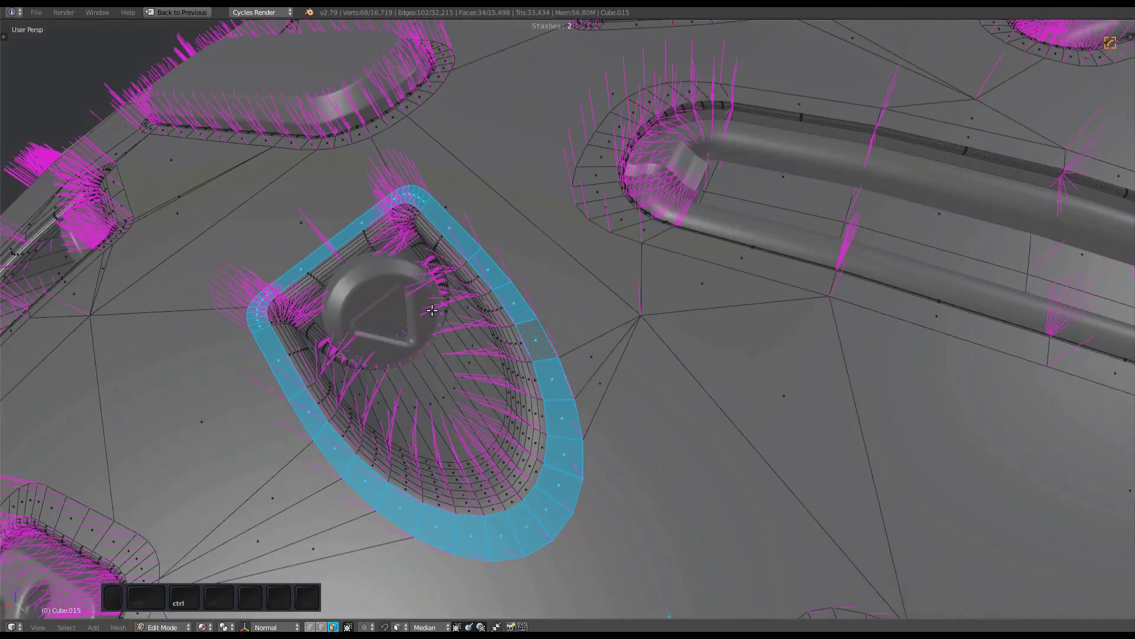
middle_click_drag(432, 310, 700, 318, "ctrl")
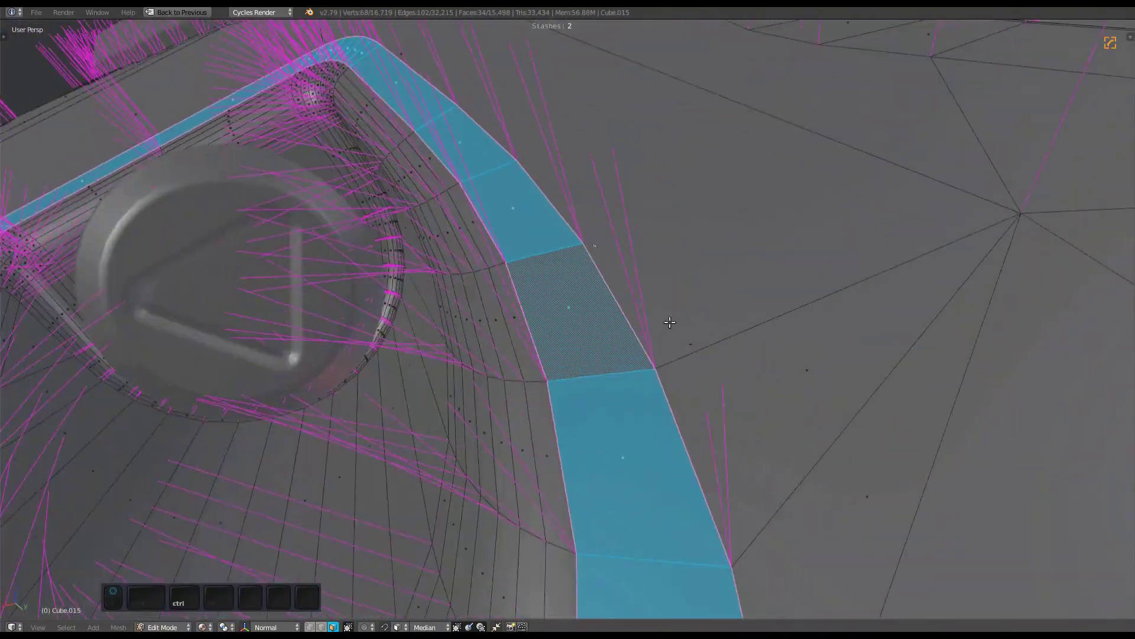